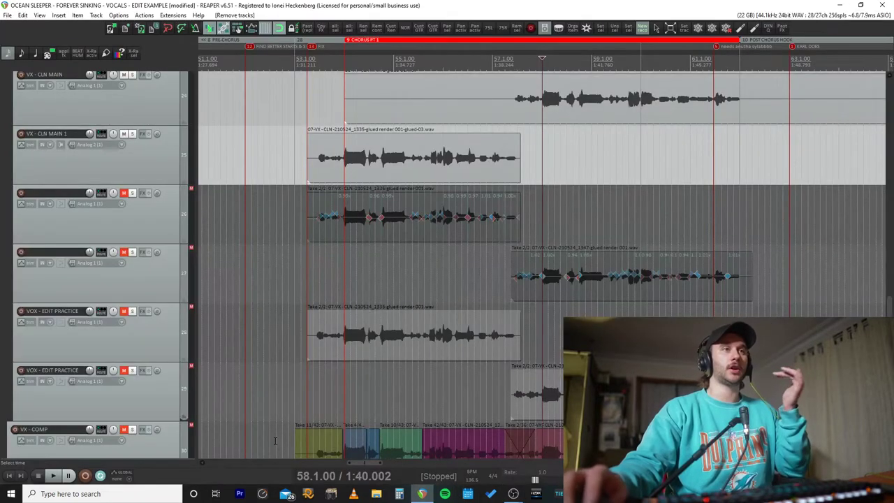
Step: Select the clips on the two VOX - EDIT PRACTICE tracks, comparing them with the VX - COMP clips
left_click_drag(498, 365, 583, 387)
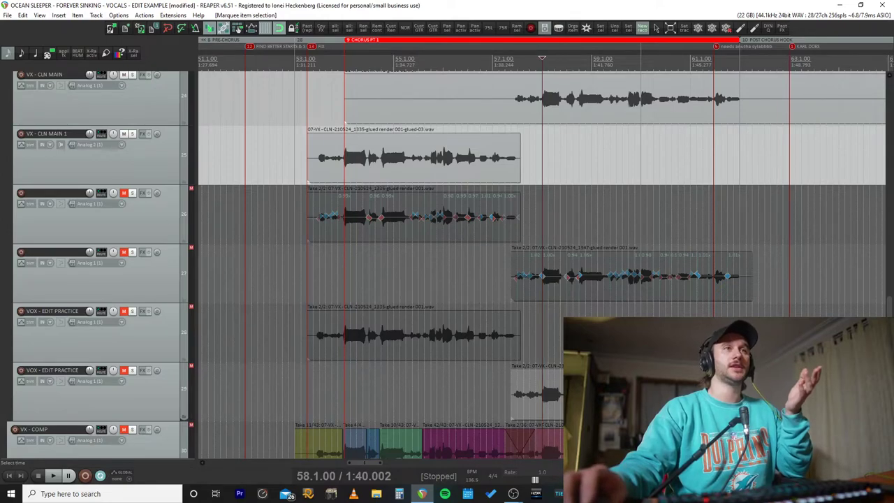
scroll(447, 265, "down", 1)
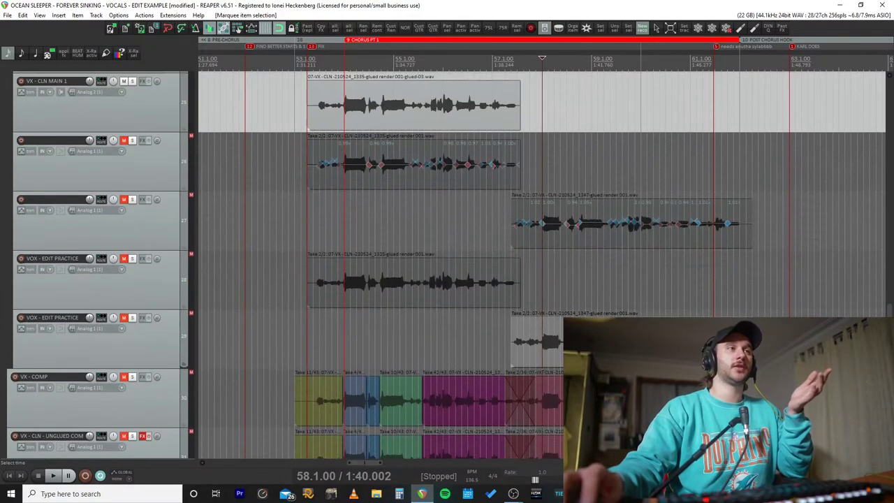
left_click(339, 408)
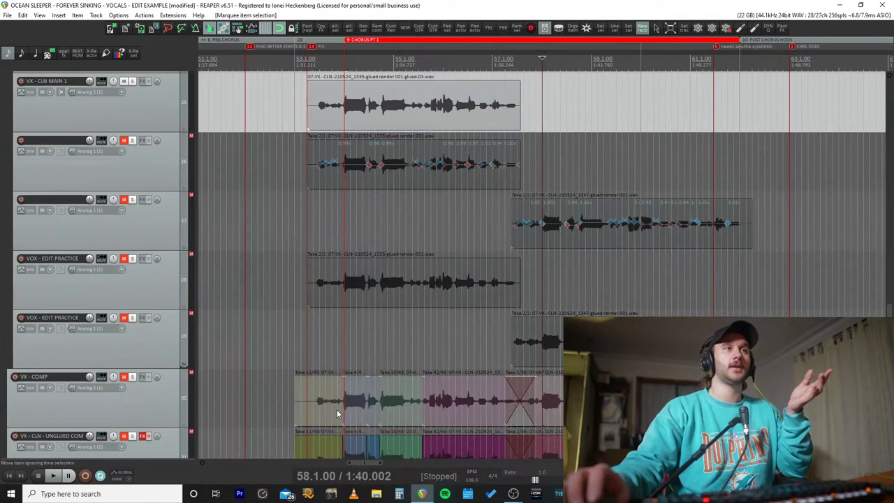
left_click(322, 280)
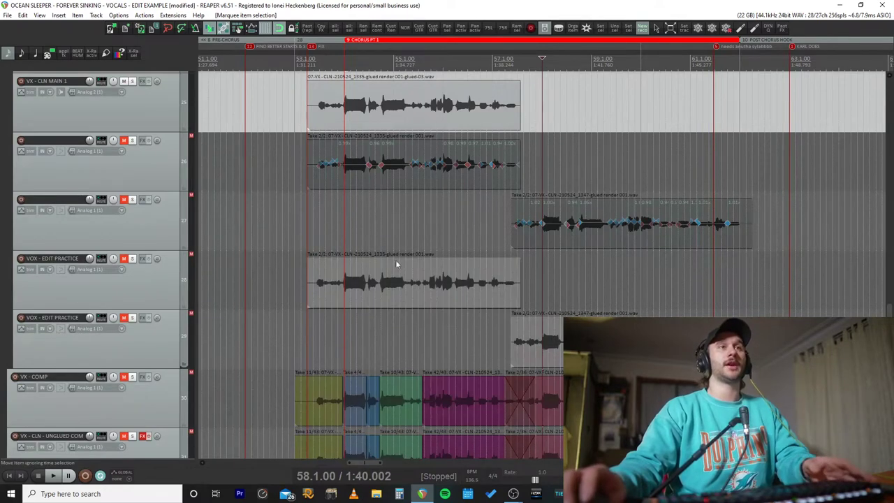
Step: Cycle the first VOX - EDIT PRACTICE clip through its Auto-Tune take and back to Take 2/2
left_click(396, 301)
key("t")
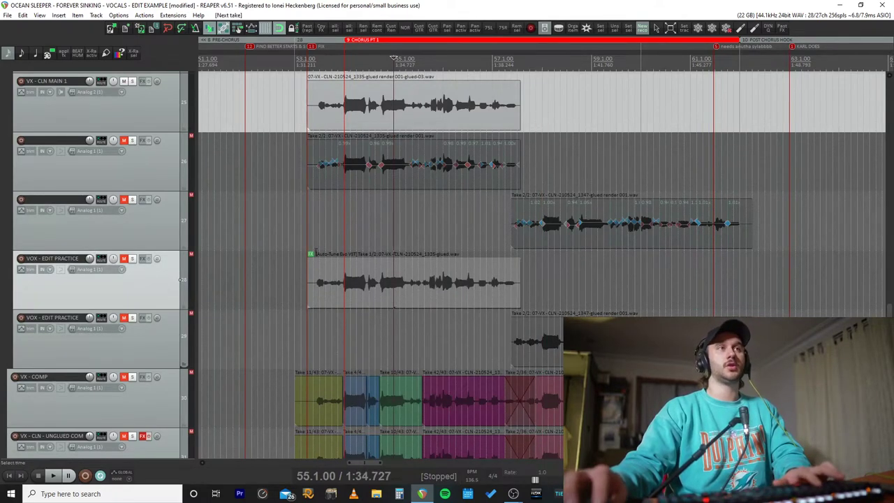
left_click(351, 280)
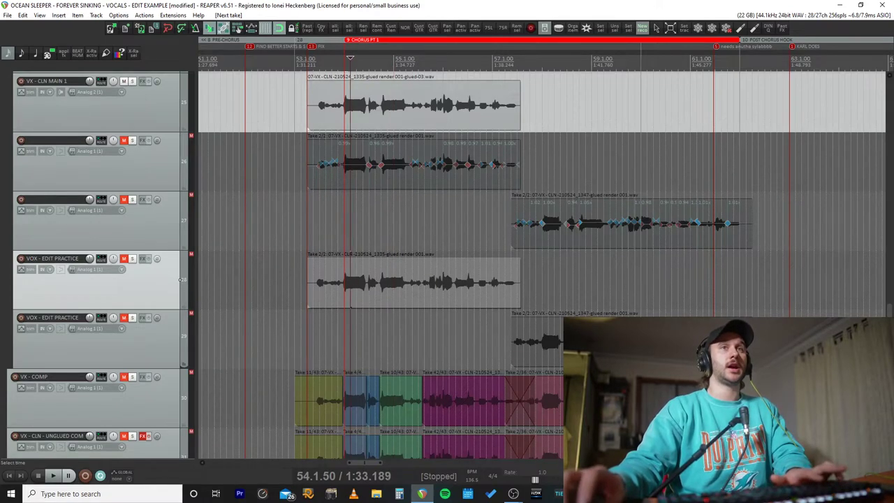
Step: Select the two stretch-marked vocal clips above the practice tracks and cycle through their takes back to Take 2/2
scroll(488, 265, "up", 3)
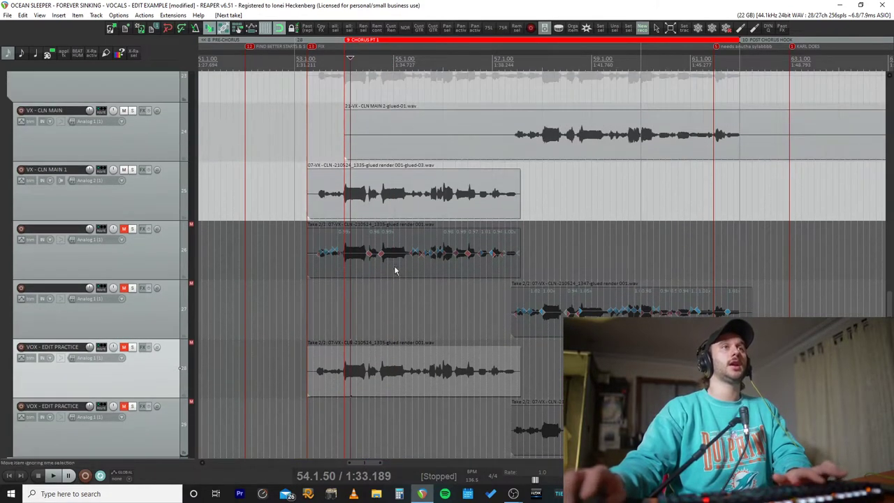
left_click_drag(396, 272, 656, 327)
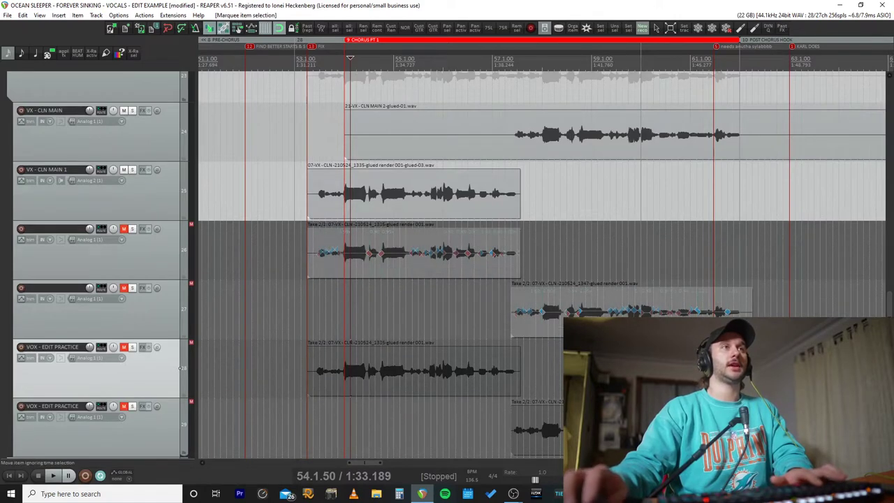
left_click(377, 268)
key("t")
key("t")
Step: Select the glued clips on VX - CLN MAIN and VX - CLN MAIN 1, view their item properties, and close the dialog
left_click(557, 306)
left_click_drag(395, 190, 461, 147)
left_click(460, 147)
double_click(481, 137)
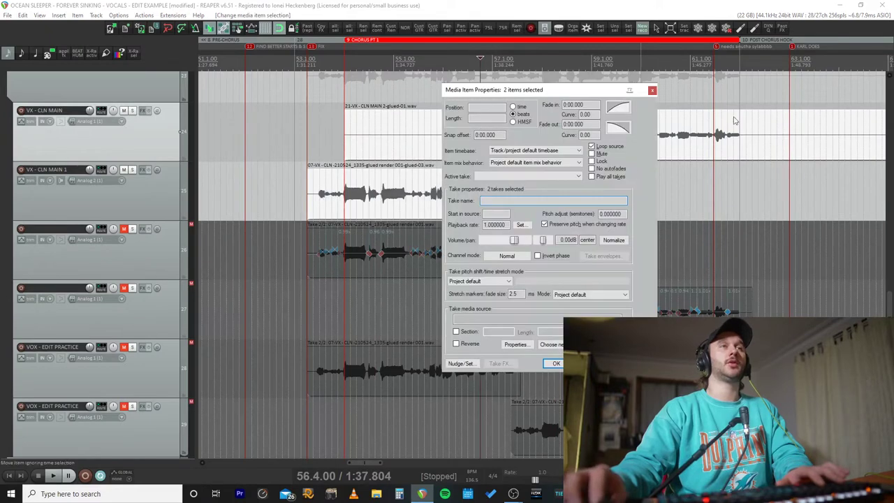
left_click(650, 90)
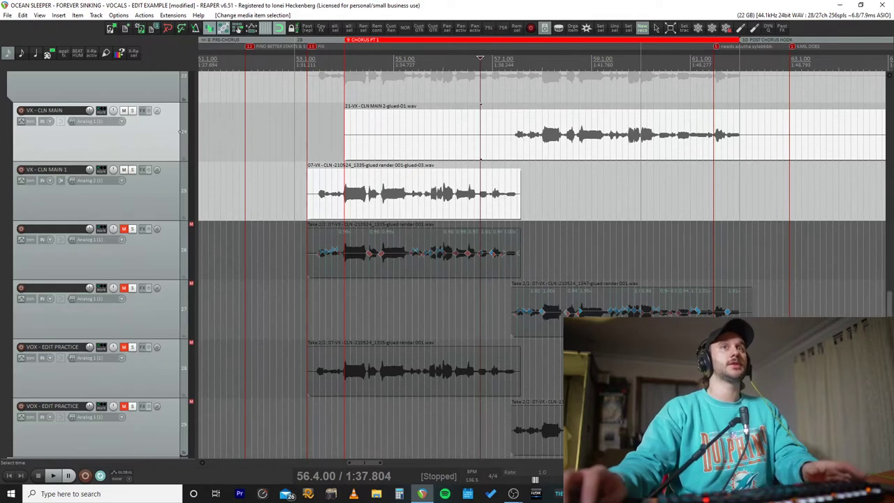
Step: Solo both VOX - EDIT PRACTICE tracks
scroll(447, 280, "down", 2)
scroll(447, 279, "up", 1)
left_click(132, 341)
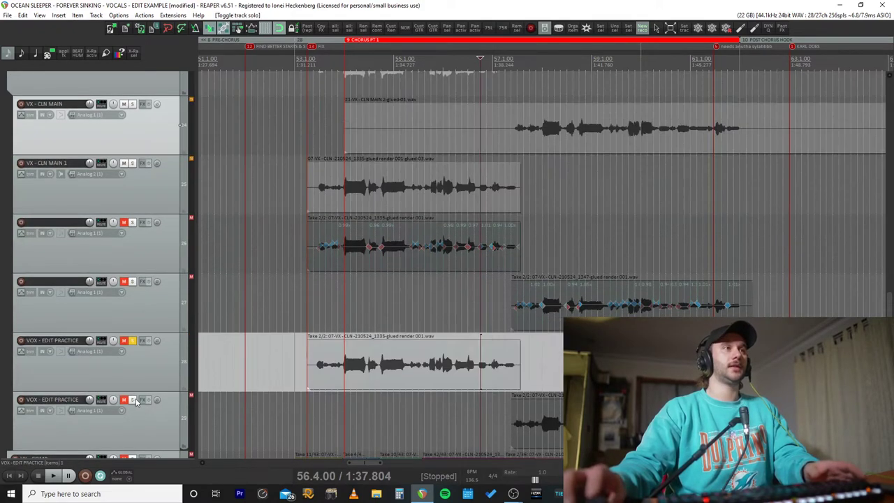
left_click(134, 400)
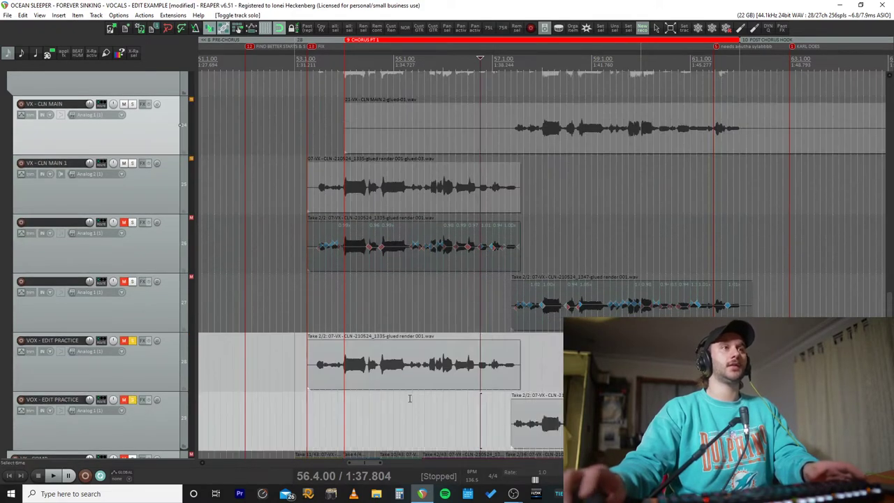
Step: Play the soloed practice vocals from the FIX marker through the end of the second clip and stop playback
left_click(304, 298)
key("space")
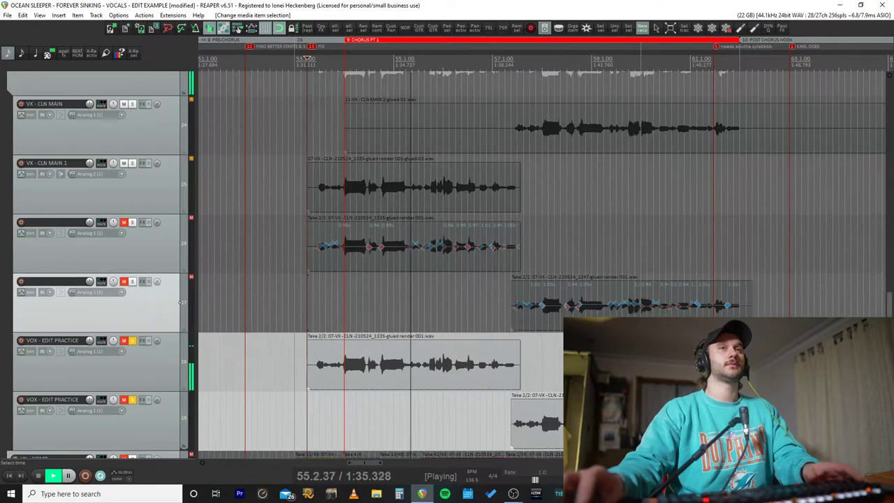
scroll(447, 265, "down", 3)
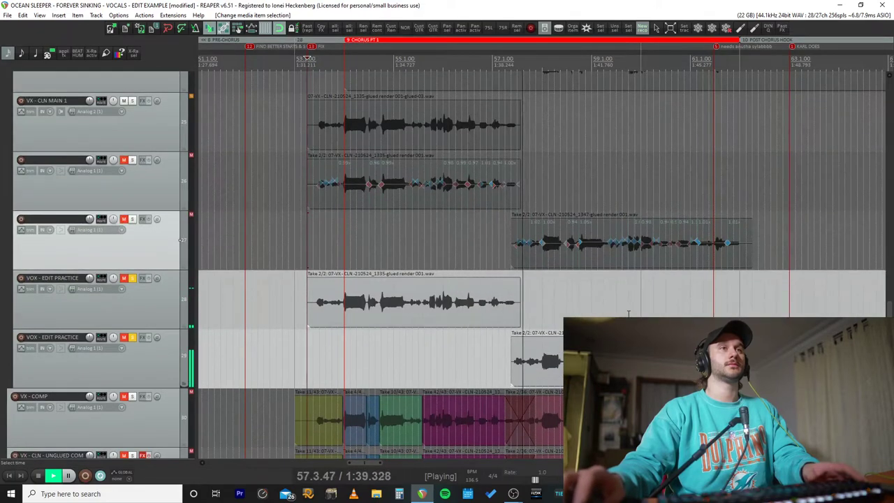
left_click(598, 357)
scroll(598, 358, "up", 5)
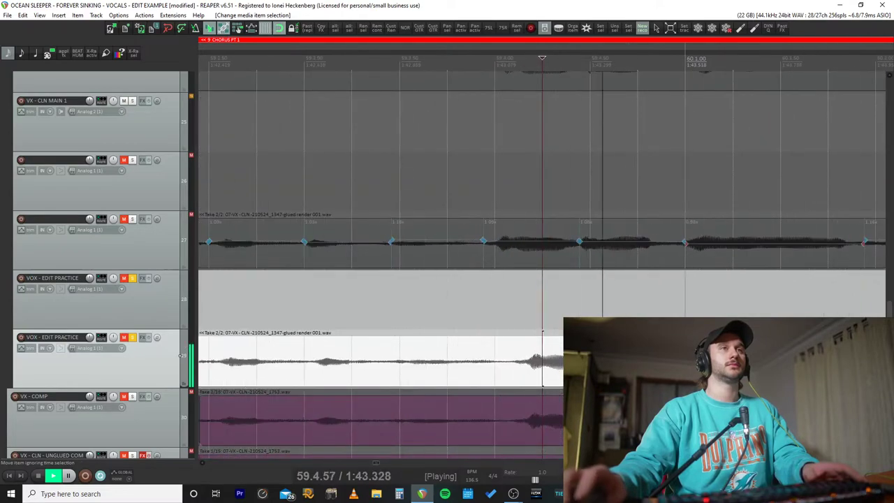
scroll(598, 357, "down", 3)
scroll(597, 358, "down", 3)
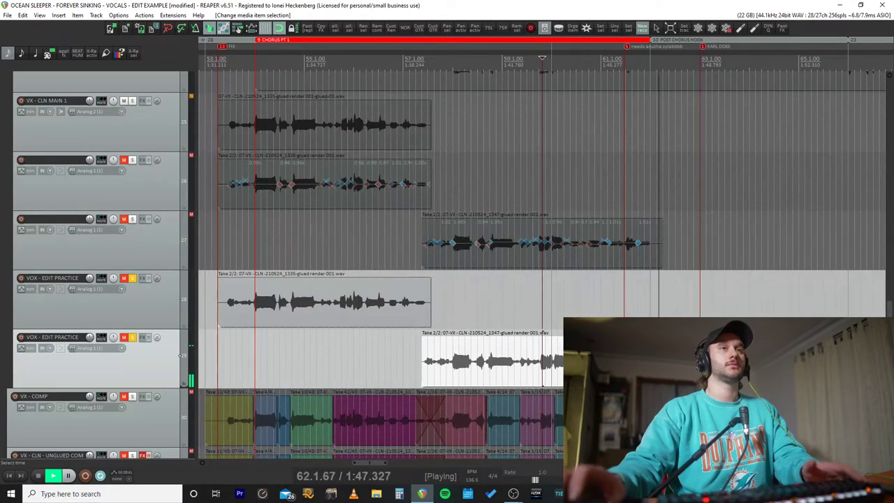
key("space")
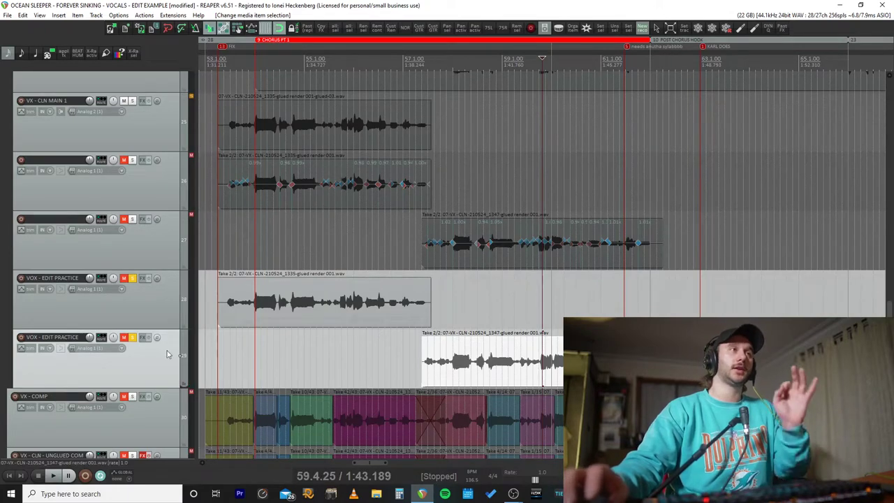
Step: Unsolo both VOX - EDIT PRACTICE tracks
key("ctrl+z")
left_click(134, 279)
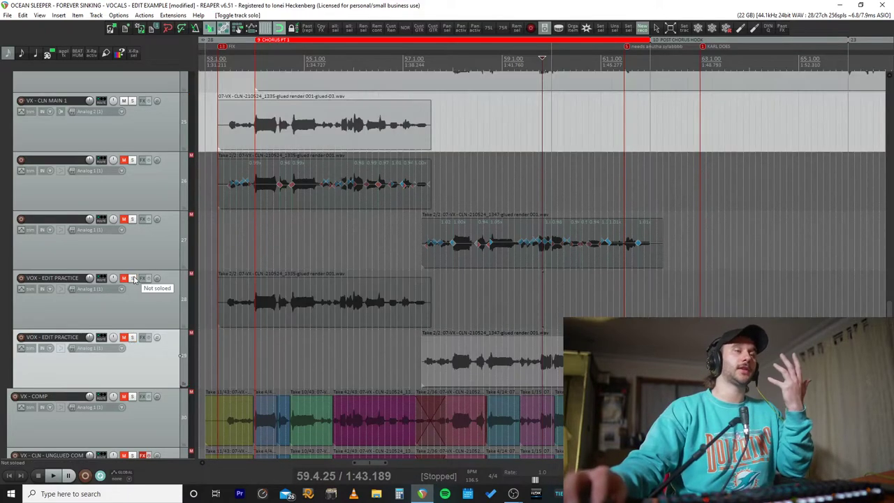
mouse_move(891, 312)
left_mouse_down()
mouse_move(890, 302)
mouse_move(892, 320)
left_mouse_up()
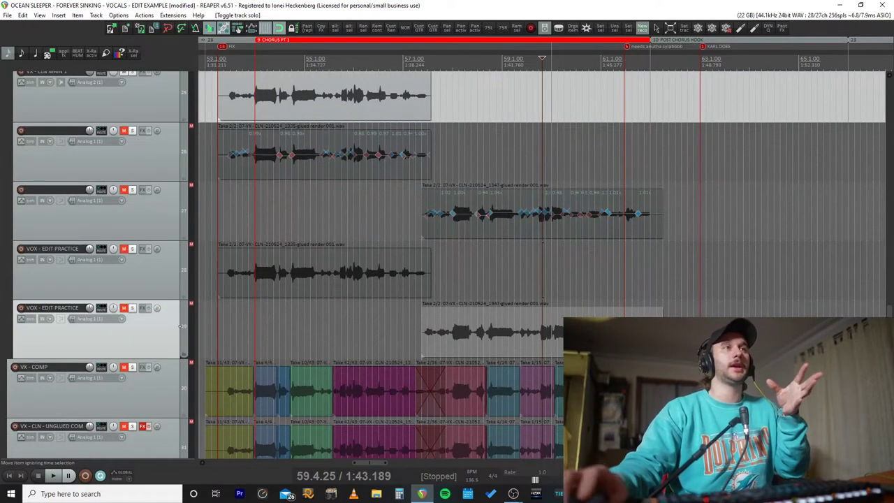
Step: Compare the first practice clip's timing with the stretch-marked clip and the doubled and harmony vocal tracks above
left_click(328, 275)
scroll(318, 278, "up", 5)
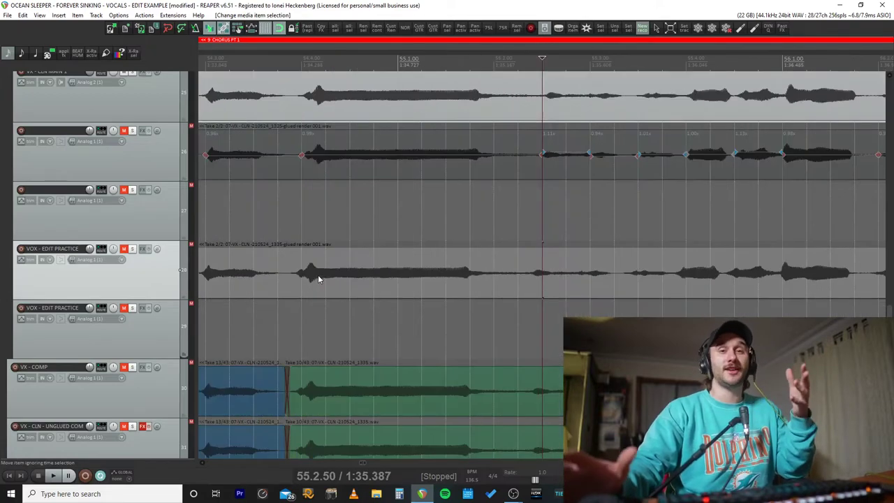
scroll(362, 293, "down", 3)
left_click(418, 277)
scroll(541, 266, "up", 10)
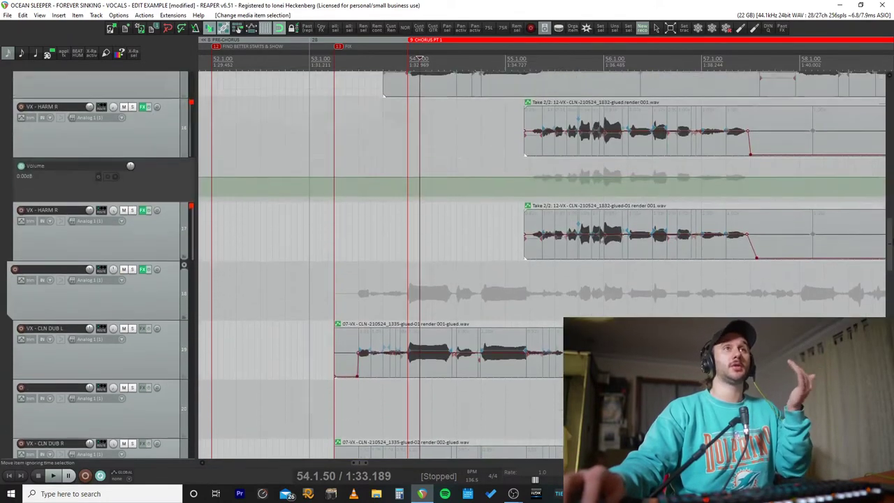
scroll(541, 265, "down", 8)
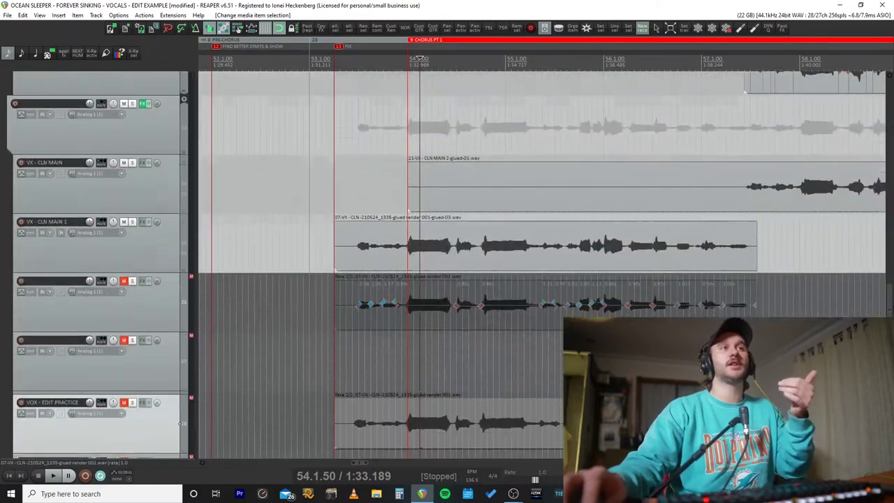
Step: Mute VX - CLN MAIN and VX - CLN MAIN 1, and unmute both VOX - EDIT PRACTICE tracks
scroll(541, 265, "down", 1)
left_click(353, 128)
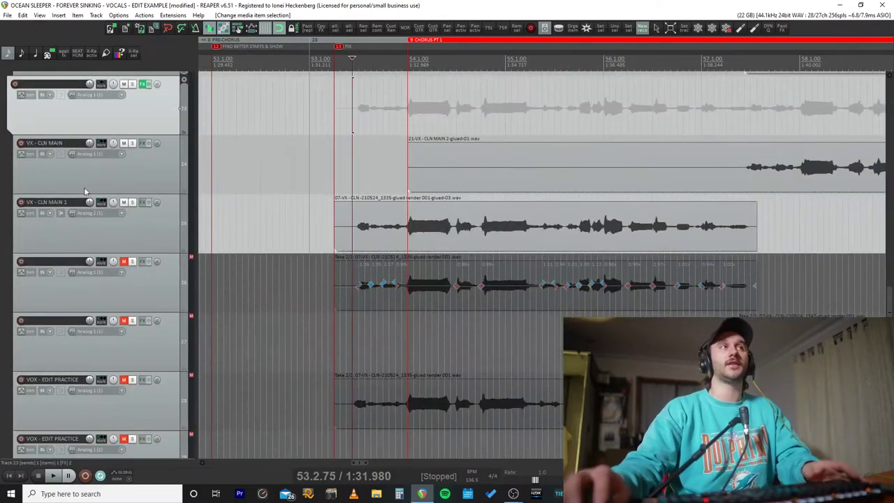
left_click(136, 228)
left_click(125, 143)
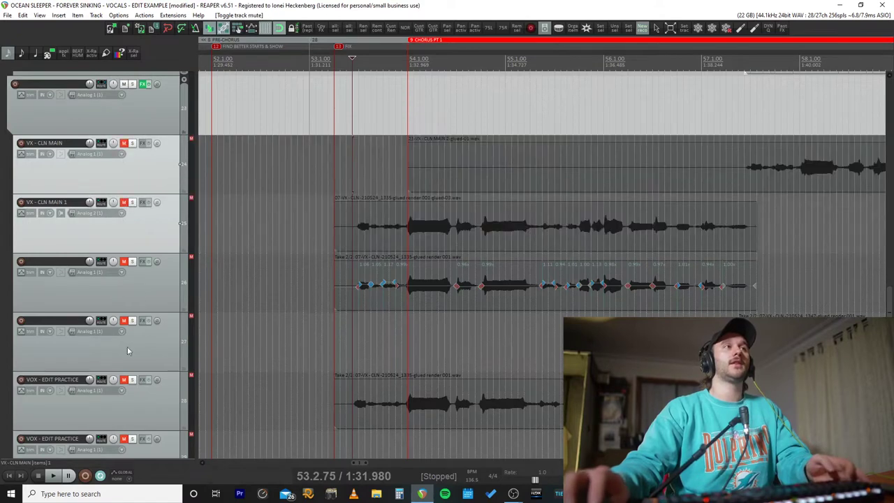
left_click(125, 380)
left_click(124, 439)
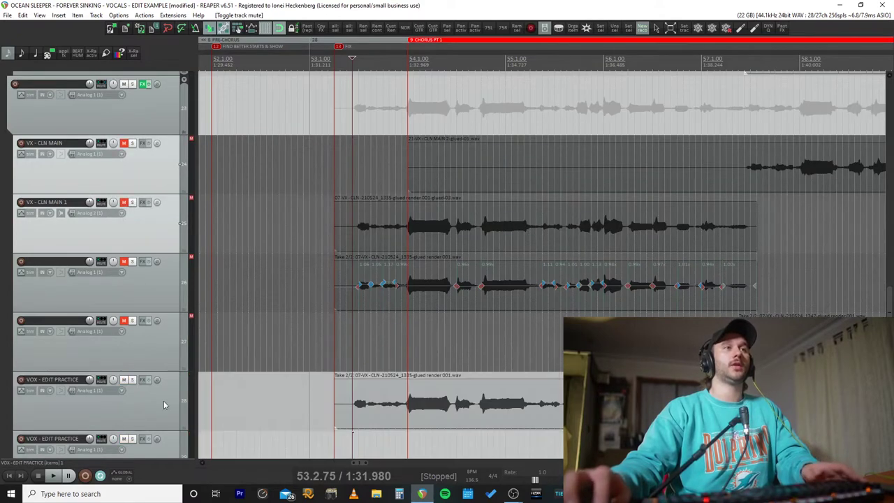
Step: Play the unmuted practice vocals in the mix from bar 53 and stop playback after listening
left_click(317, 92)
key("space")
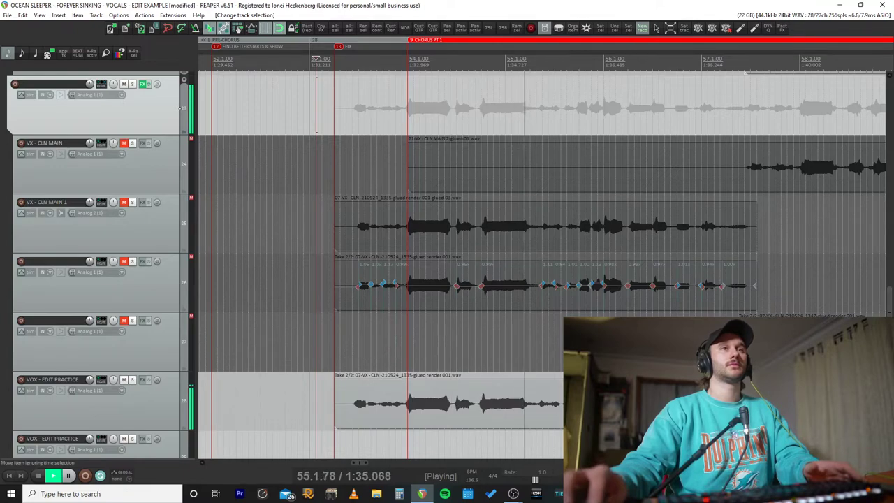
scroll(714, 304, "down", 5)
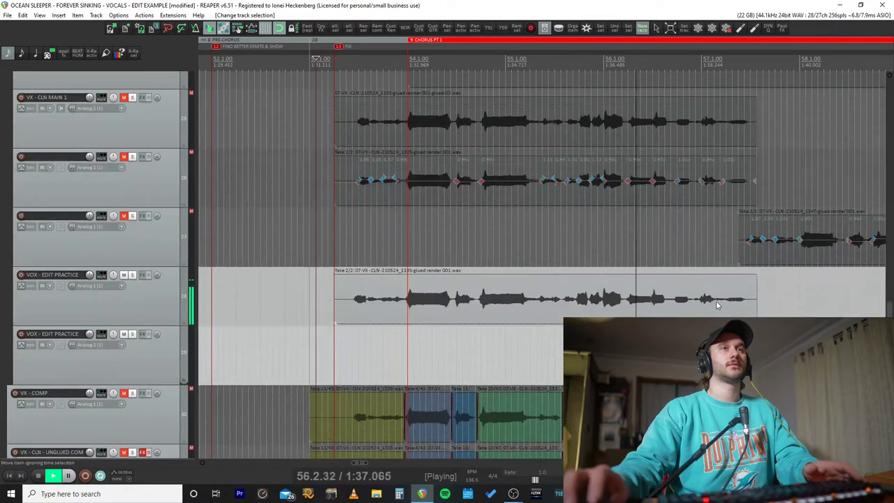
scroll(714, 304, "down", 3)
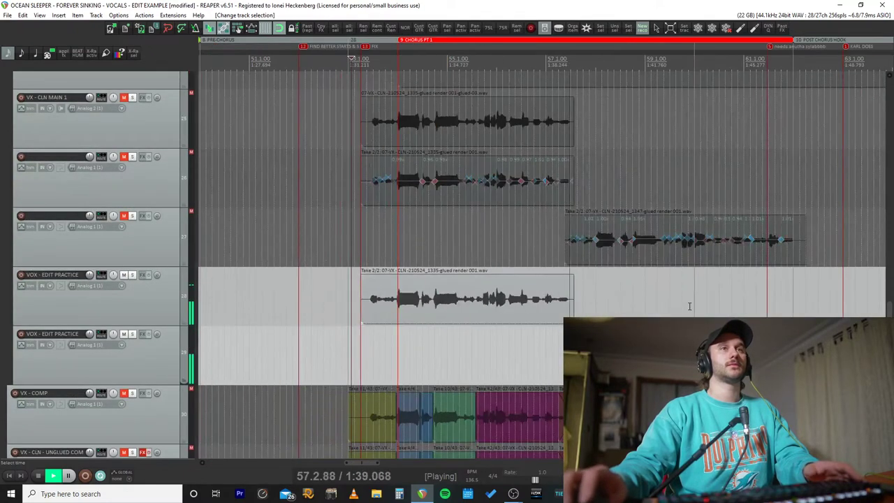
key("space")
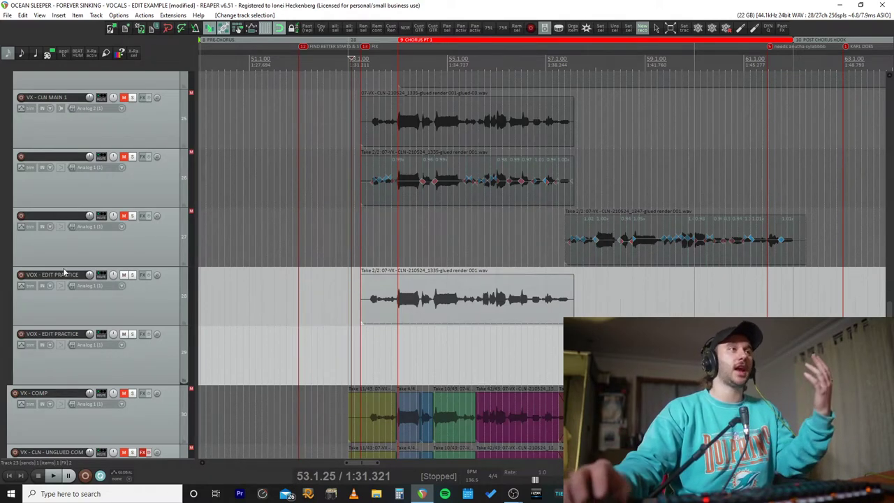
Step: Select both VOX - EDIT PRACTICE tracks together
left_click(124, 309)
left_click(131, 351)
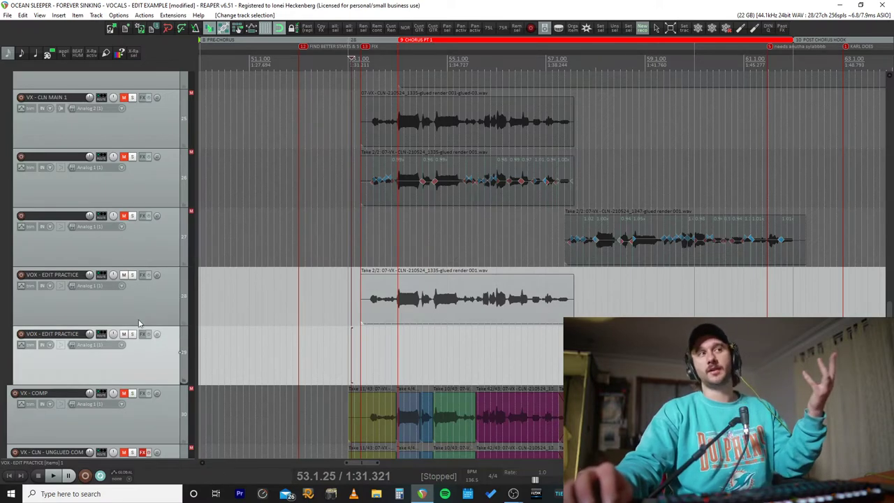
left_click(139, 320)
left_click(158, 361, "shift")
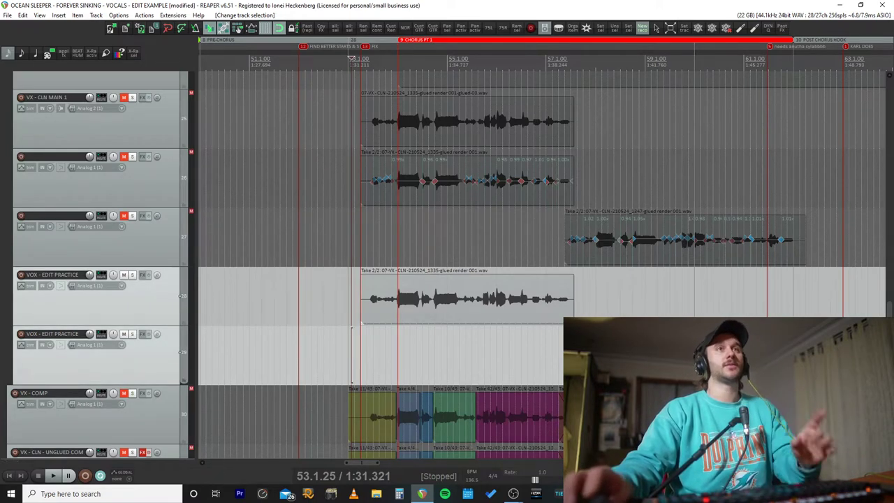
Step: Solo the harmony folder track above VX - HARM HIGH L and start playback just before the CHORUS PT 1 region
left_click_drag(890, 315, 891, 142)
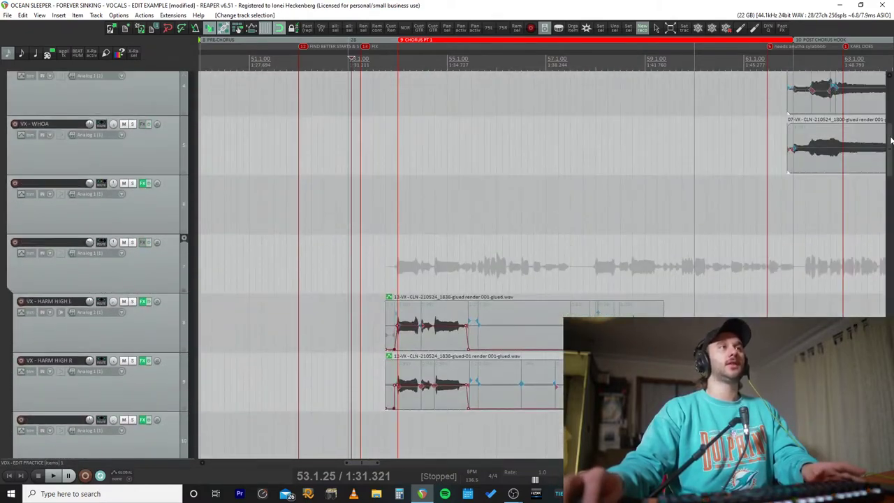
left_click(132, 242)
left_click_drag(891, 150, 891, 232)
left_click(391, 197)
key("space")
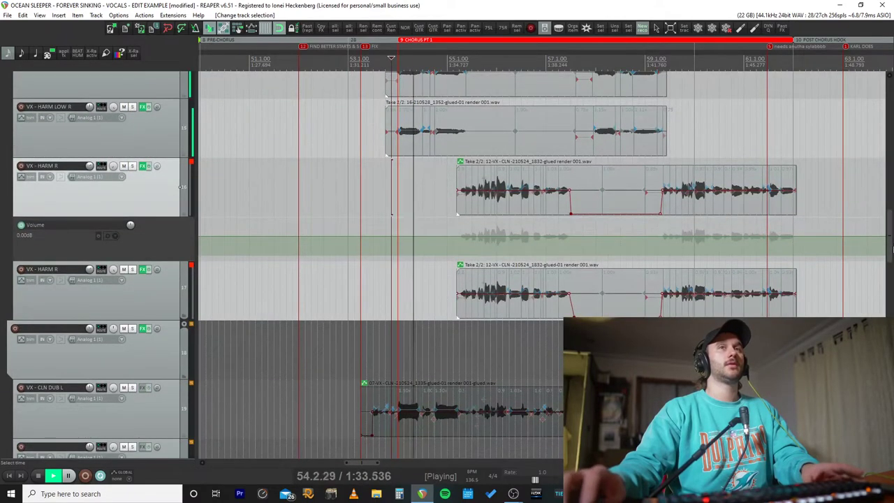
Step: Review the soloed harmony tracks down to VX - HARM R during playback and select the upper track's chorus item
scroll(761, 190, "up", 10)
scroll(568, 250, "down", 10)
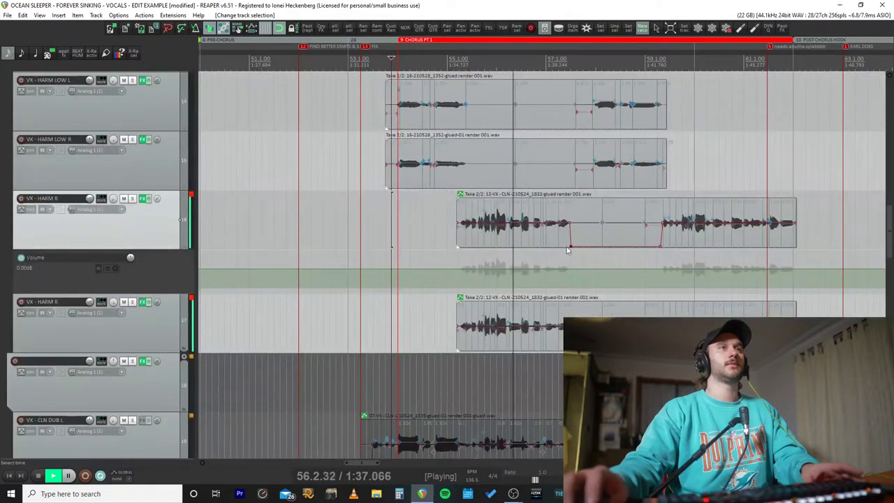
left_click(569, 241)
scroll(572, 239, "up", 3)
scroll(596, 256, "down", 5)
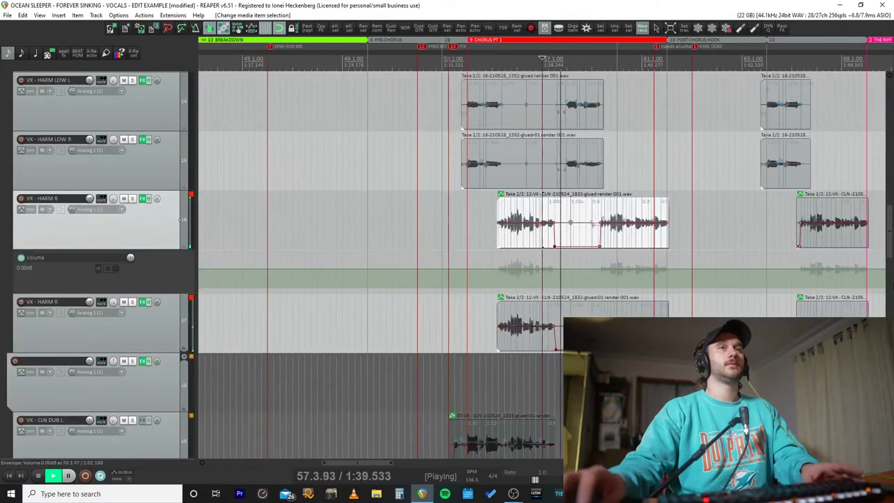
Step: Solo the folder track above VX - CLN DUB L, listen to the chorus doubles and stop playback
scroll(129, 159, "down", 5)
left_click(130, 156)
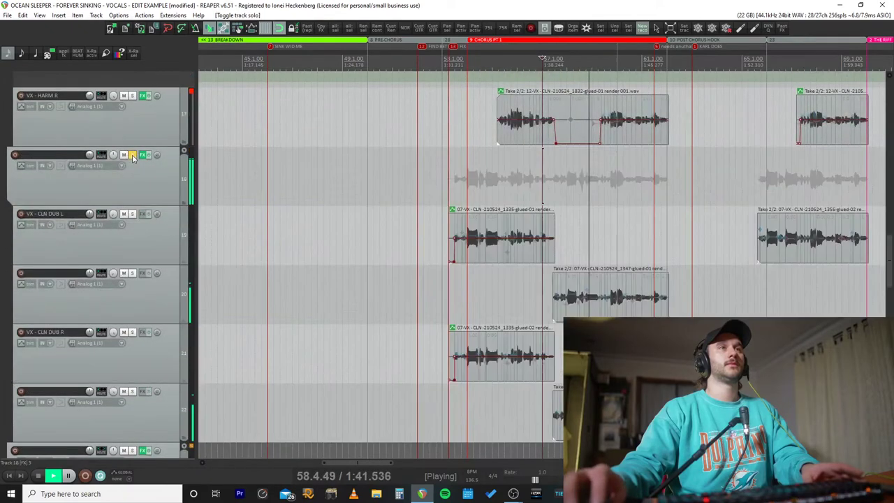
left_click(627, 296)
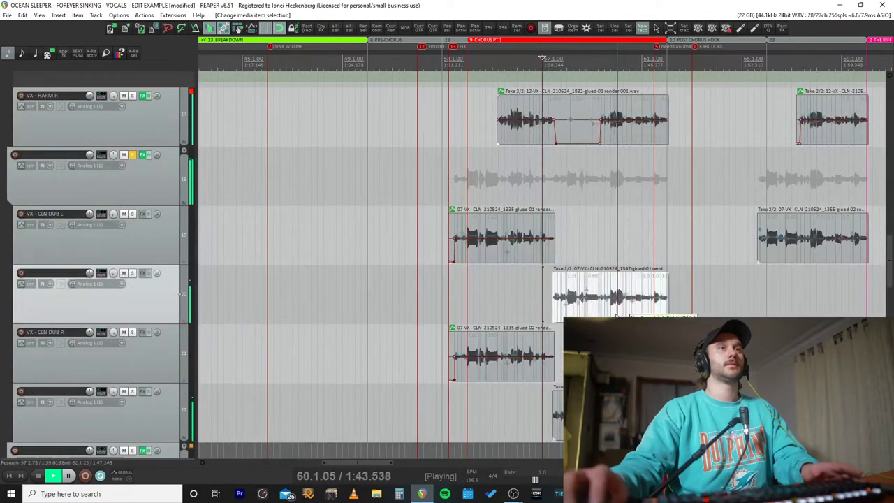
scroll(627, 304, "up", 4)
scroll(627, 311, "down", 3)
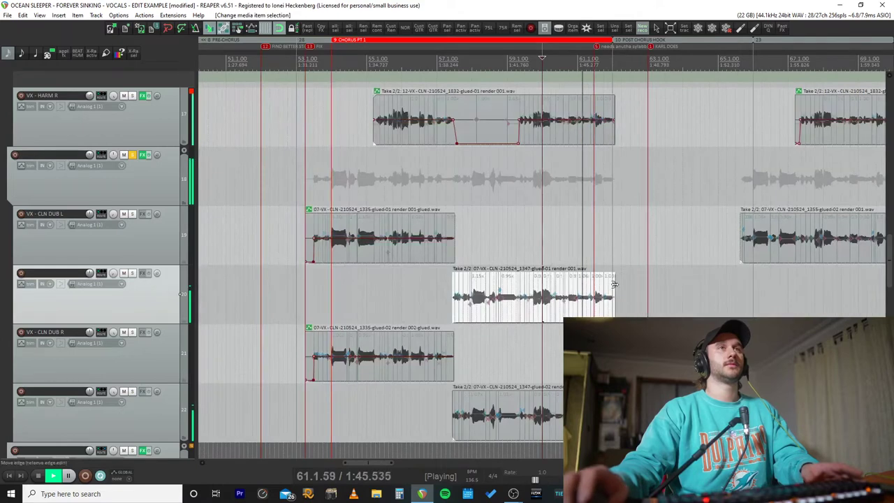
key("space")
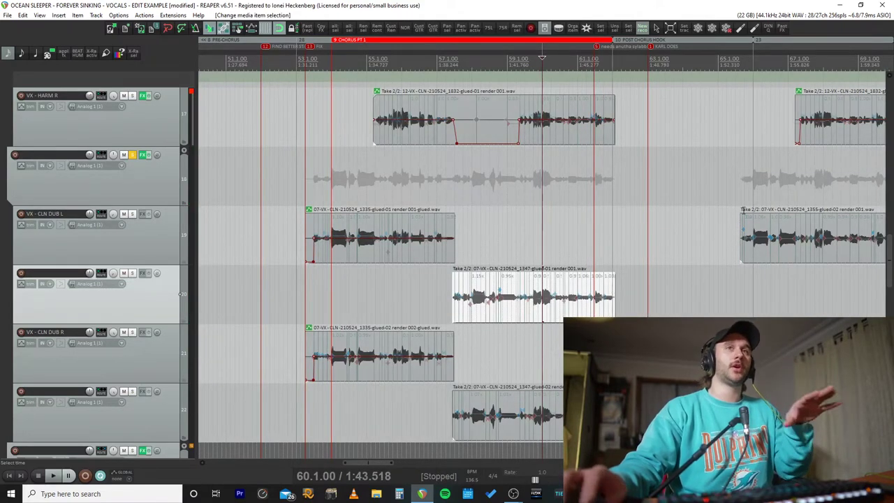
Step: Unsolo the folder track above VX - CLN DUB L and the harmony folder track above VX - HARM HIGH L
left_click(132, 155)
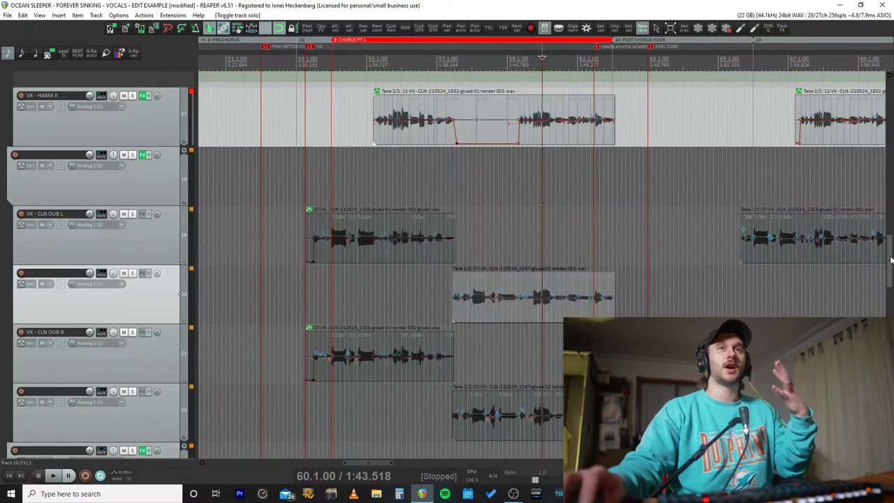
scroll(215, 213, "up", 10)
scroll(136, 201, "up", 4)
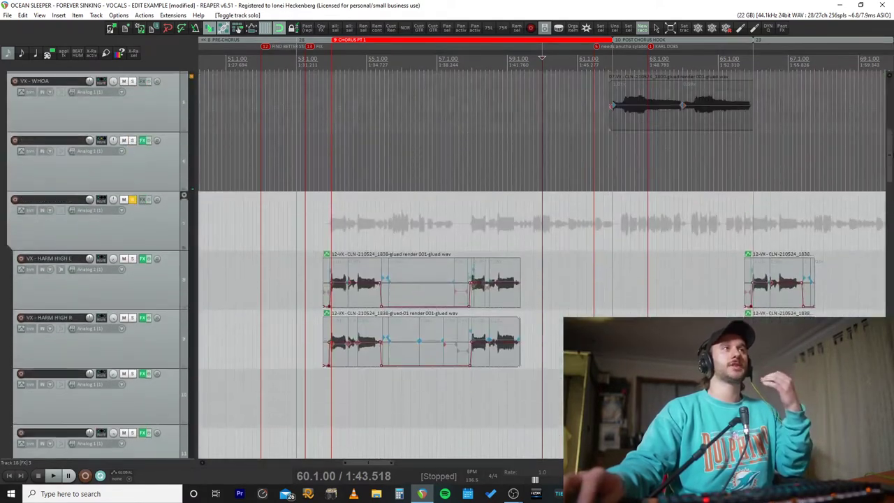
left_click(133, 199)
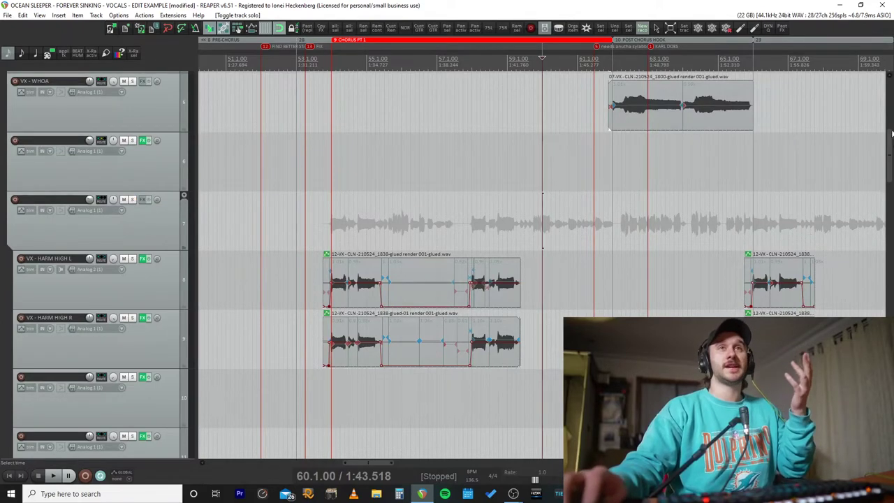
Step: Compare the stretch-marked vocal below VX - CLN MAIN 1 with the upper VOX - EDIT PRACTICE item around the start of CHORUS PT 1
left_click_drag(890, 135, 890, 164)
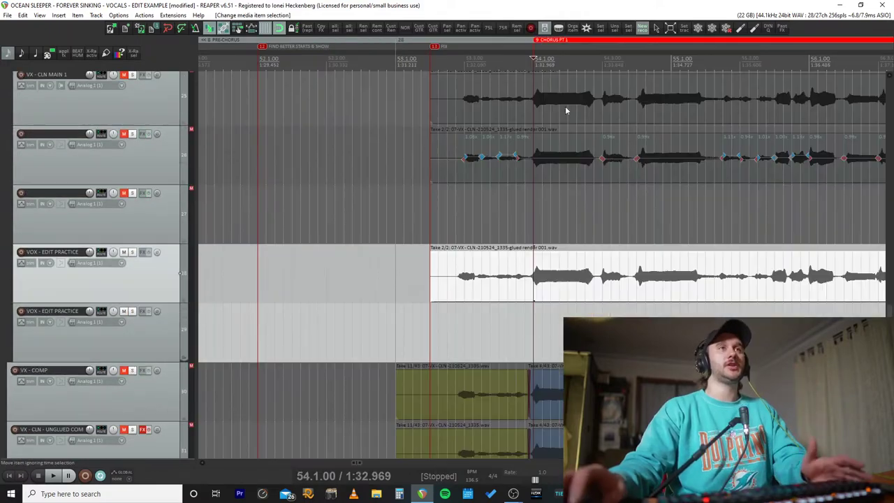
left_click(543, 172)
scroll(542, 171, "up", 5)
scroll(480, 199, "down", 3)
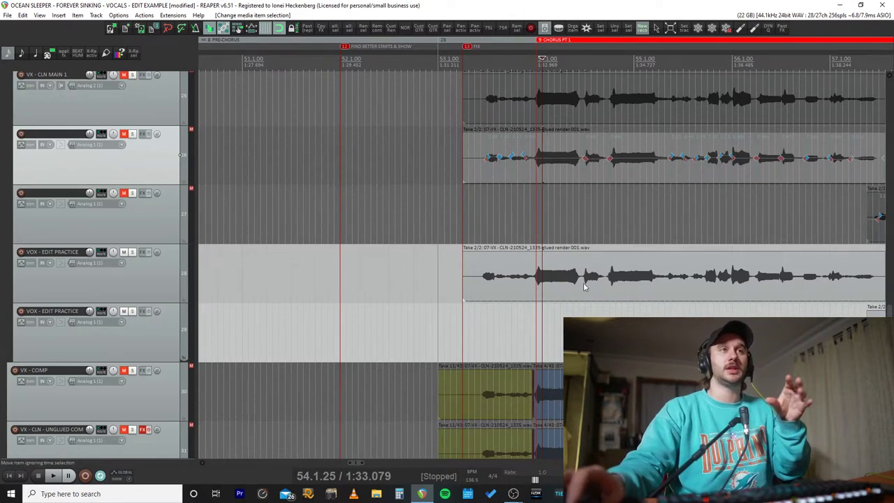
left_click(540, 275)
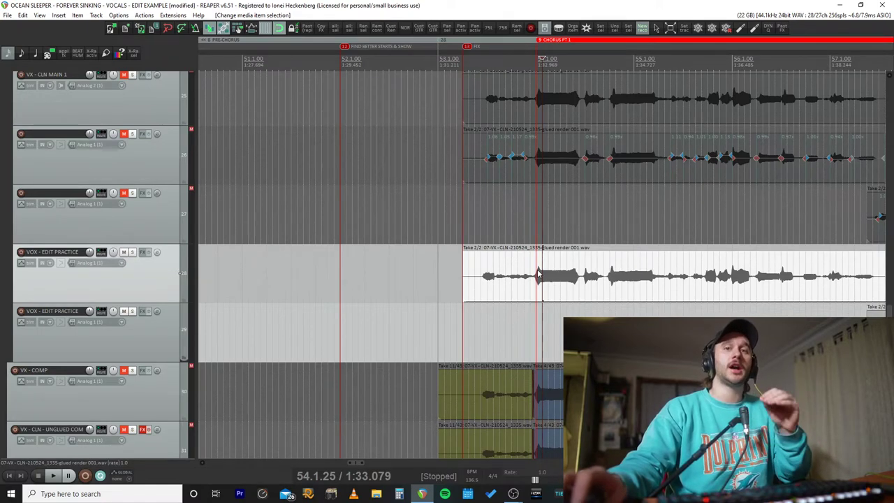
left_click(537, 271)
scroll(537, 271, "up", 6)
scroll(537, 271, "down", 5)
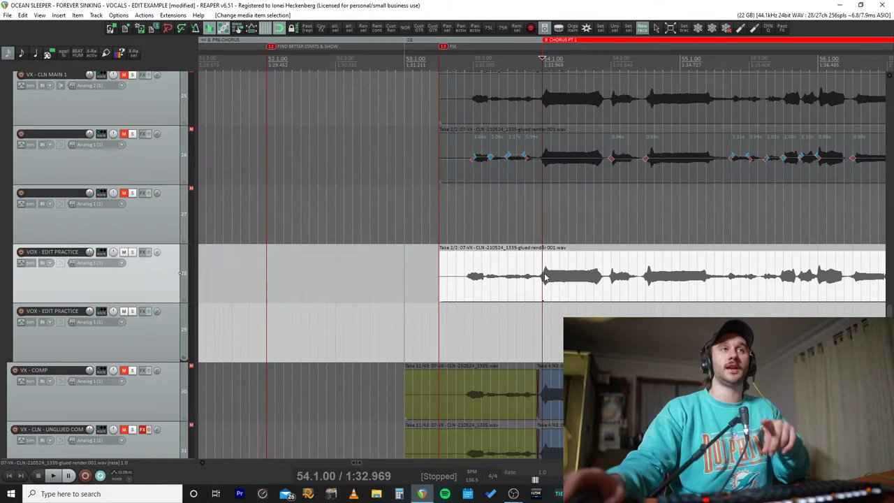
Step: Turn snapping off and place the edit cursor on the practice vocal's word onset just before bar 54
scroll(537, 271, "up", 3)
scroll(540, 283, "up", 3)
key("alt+s")
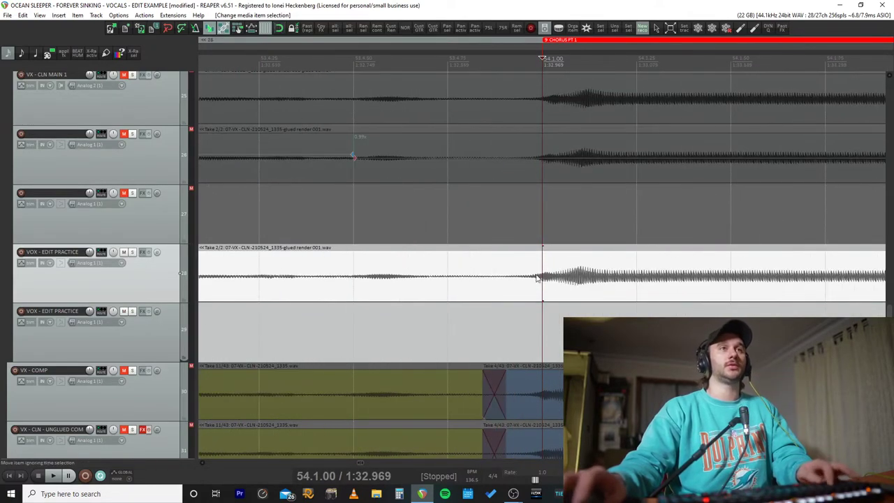
left_click(533, 277)
scroll(533, 278, "down", 3)
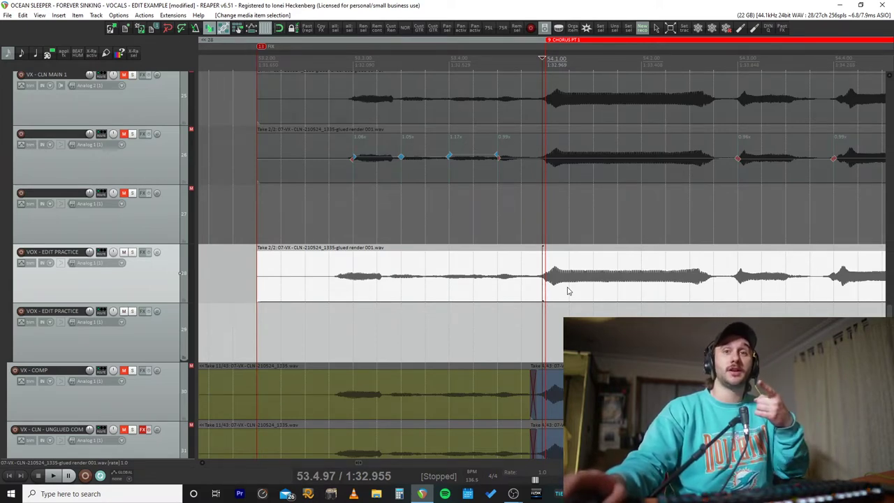
Step: Add a stretch marker at the onset of the first word in the upper VOX - EDIT PRACTICE item, with snapping off
left_click(547, 288)
scroll(594, 285, "up", 4)
scroll(594, 285, "down", 4)
left_click(411, 282)
scroll(398, 281, "up", 3)
left_click(375, 279)
scroll(391, 275, "up", 3)
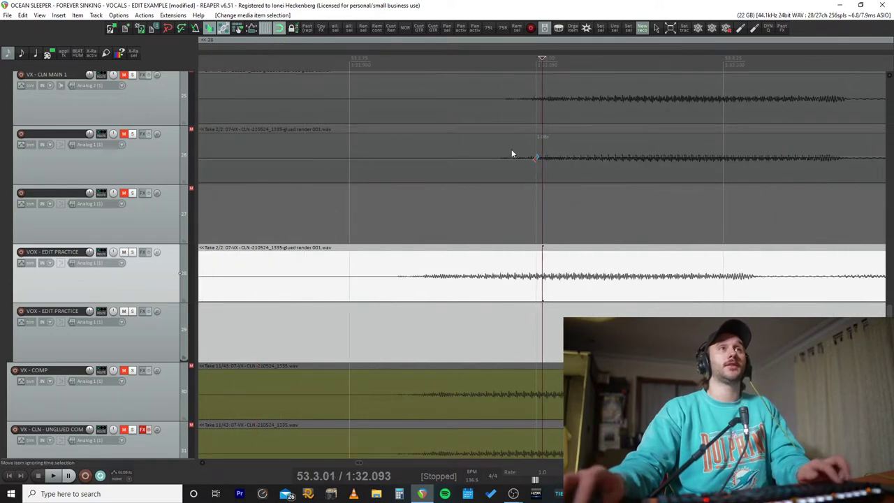
left_click(419, 276)
key("alt+s")
left_click(426, 281)
left_click(414, 280)
left_click(409, 279)
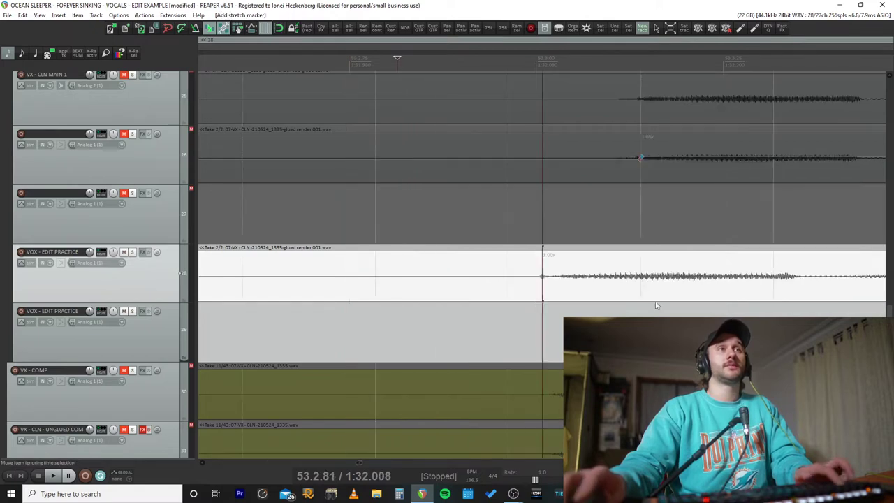
left_click(397, 277)
key("shift+w")
Step: Add stretch markers at the practice vocal's next three syllable onsets, between the first word and bar 54
scroll(399, 280, "down", 6)
left_click(677, 271)
scroll(677, 271, "up", 3)
left_click(333, 280)
key("shift+w")
left_click(469, 281)
key("shift+w")
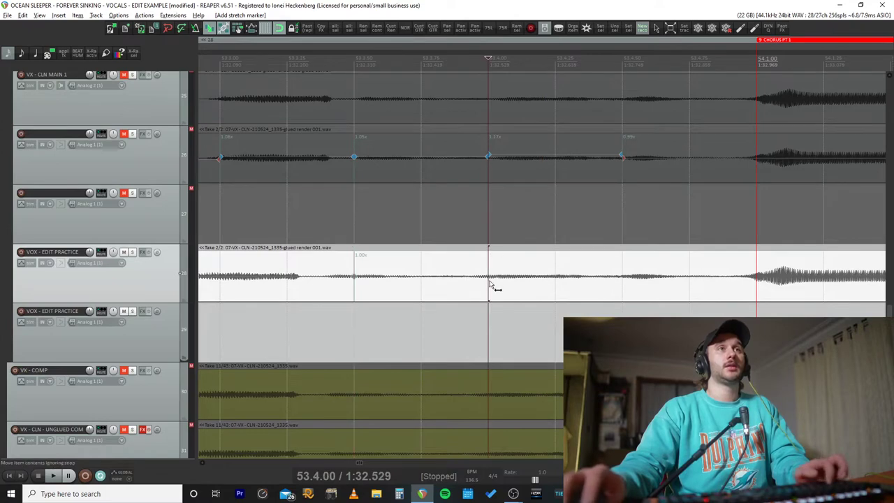
left_click(464, 280)
key("shift+w")
left_click(613, 281)
key("shift+w")
Step: Add a stretch marker at the practice vocal's long word onset, just before the start of CHORUS PT 1
left_click(788, 282)
scroll(787, 282, "down", 3)
left_click(766, 285)
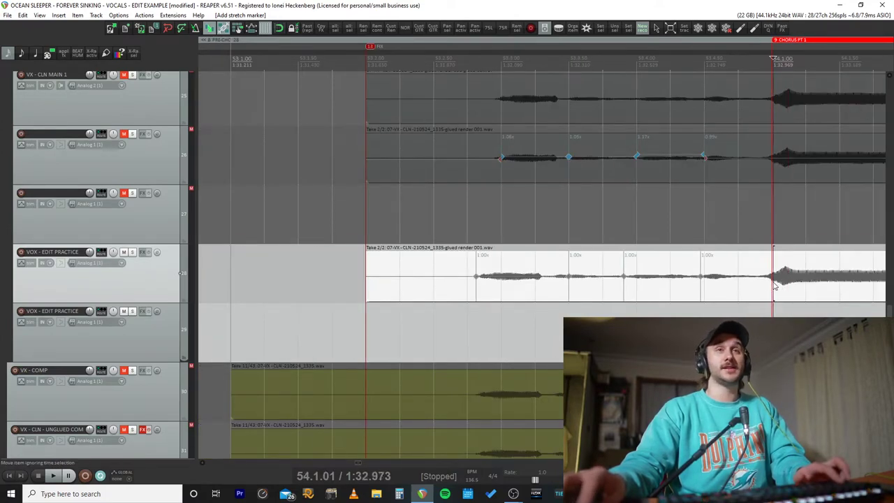
scroll(766, 285, "up", 2)
left_click(532, 280)
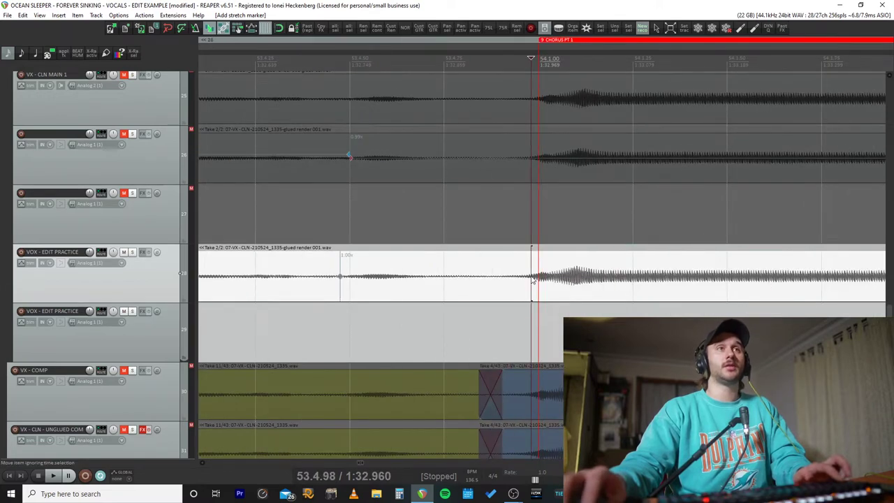
scroll(568, 263, "down", 2)
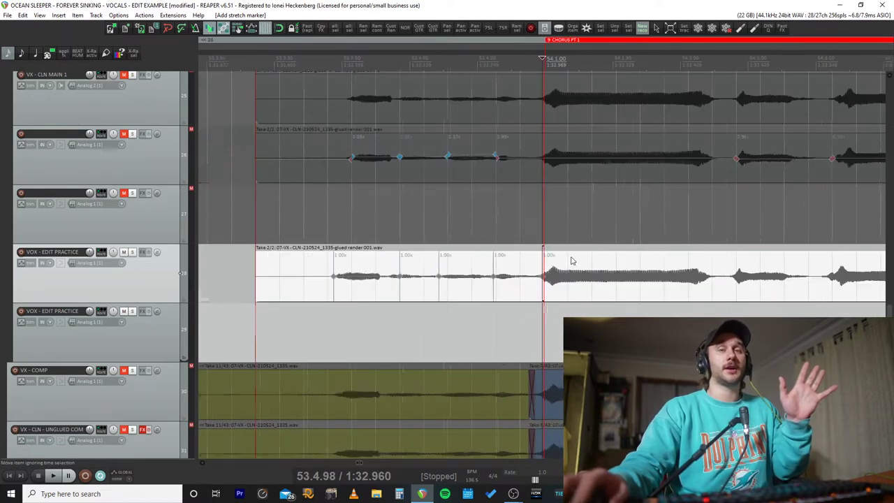
Step: Toggle snapping and mark the word onset just before 54.3 on the practice vocal with a stretch marker
left_click(639, 279)
scroll(577, 286, "up", 2)
key("alt+s")
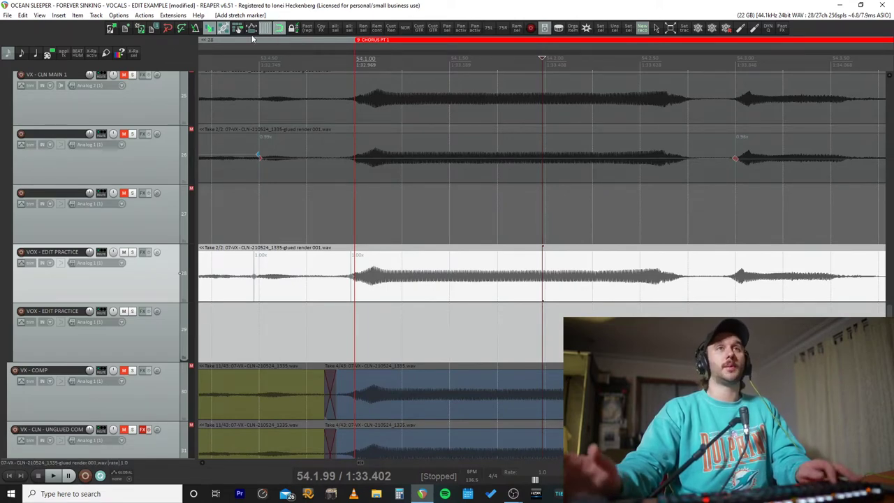
left_click(723, 281)
scroll(588, 279, "up", 3)
left_click(567, 279)
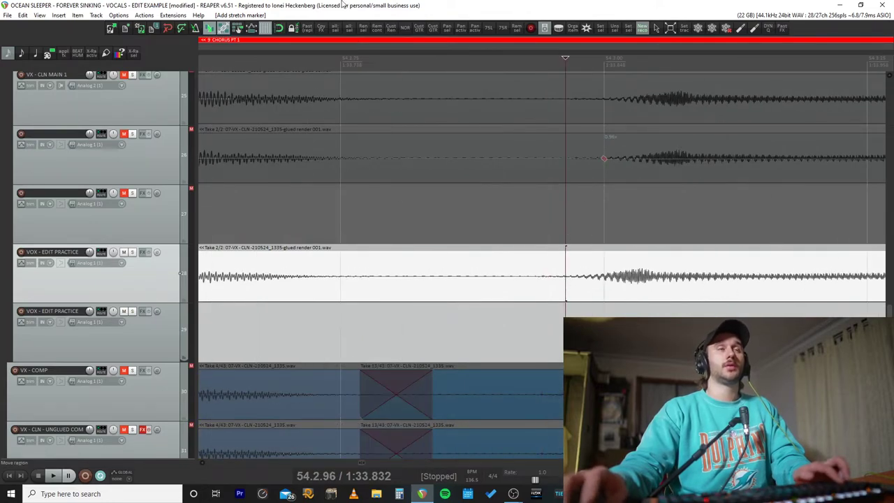
Step: Add a stretch marker at the practice vocal's word onset just before 54.4
scroll(566, 283, "up", 3)
left_click(719, 283)
scroll(645, 294, "up", 3)
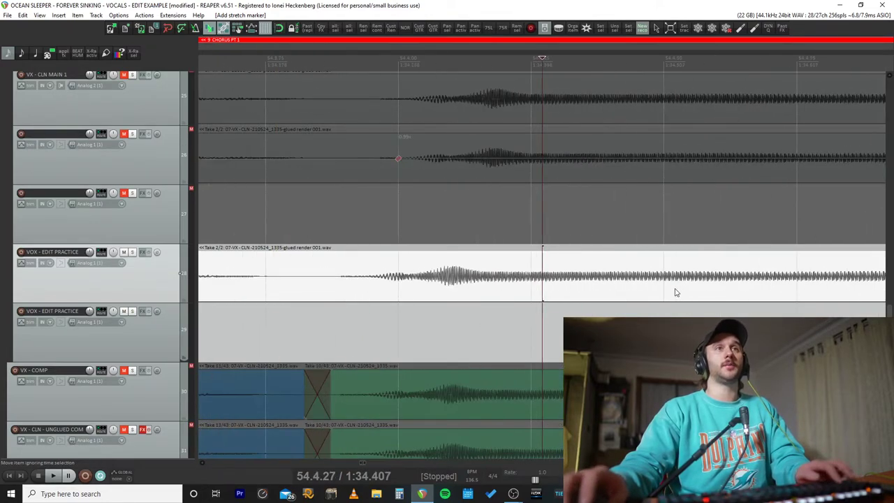
left_click(375, 283)
Step: Add stretch markers at the practice vocal's syllable onsets through the middle of bar 55
scroll(384, 283, "down", 3)
left_click(702, 280)
scroll(671, 285, "up", 3)
left_click(653, 279)
scroll(655, 280, "down", 5)
left_click(655, 280)
scroll(649, 279, "up", 4)
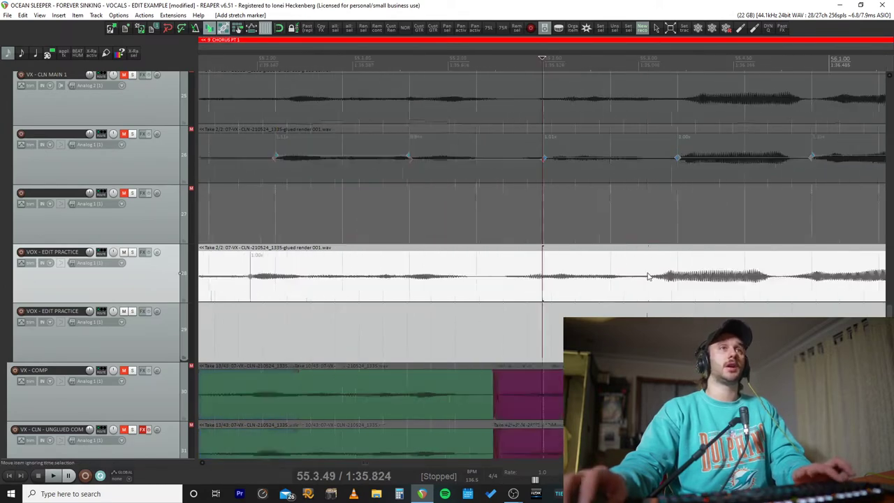
left_click(516, 278)
key("shift+w")
Step: Continue adding stretch markers at the practice vocal's onsets from the end of bar 55 to 56.3
scroll(637, 291, "down", 4)
left_click(638, 289)
scroll(457, 282, "down", 3)
left_click(656, 273)
scroll(649, 283, "up", 5)
left_click(623, 280)
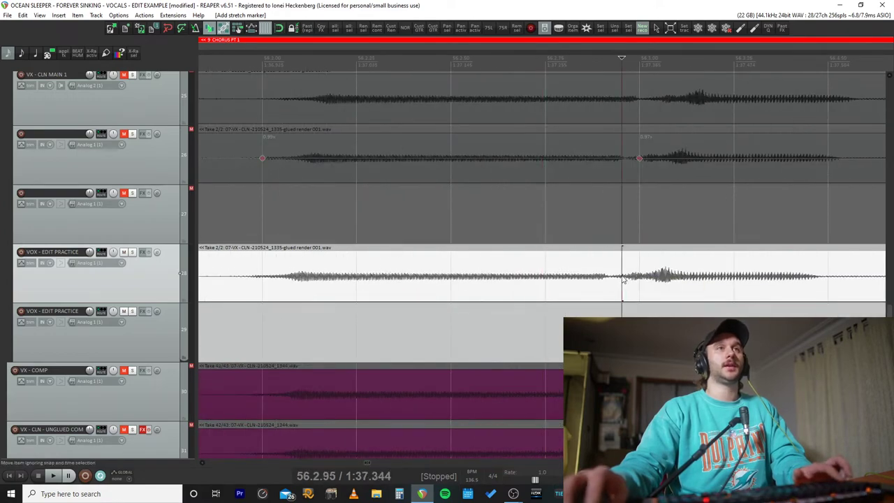
left_click(278, 283)
Step: Add stretch markers at the practice vocal's last onsets, just before 56.4 and just before bar 57
scroll(684, 299, "down", 3)
left_click(648, 276)
scroll(648, 274, "up", 3)
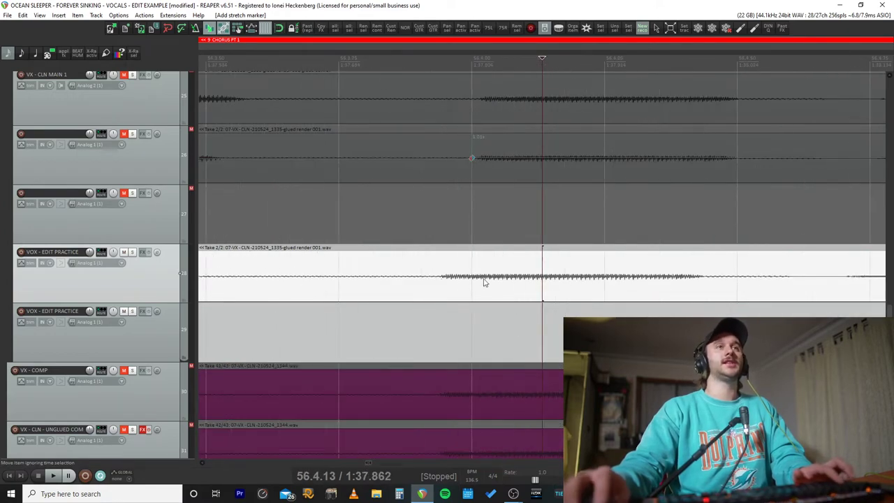
left_click(442, 278)
scroll(441, 280, "down", 3)
left_click(608, 280)
scroll(596, 293, "up", 4)
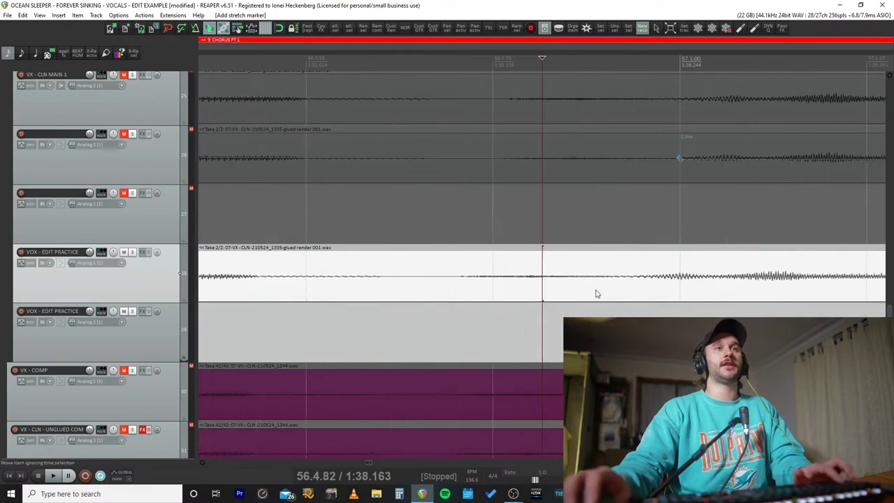
left_click(639, 276)
scroll(629, 290, "down", 5)
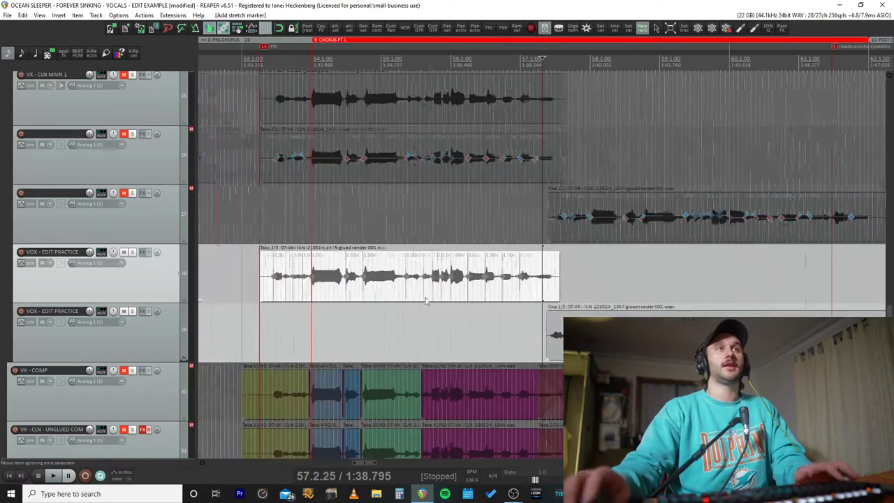
Step: Try moving the stretch marker at the chorus onset onto the bar 54 gridline, and undo the move
left_click(350, 295)
left_click(291, 303)
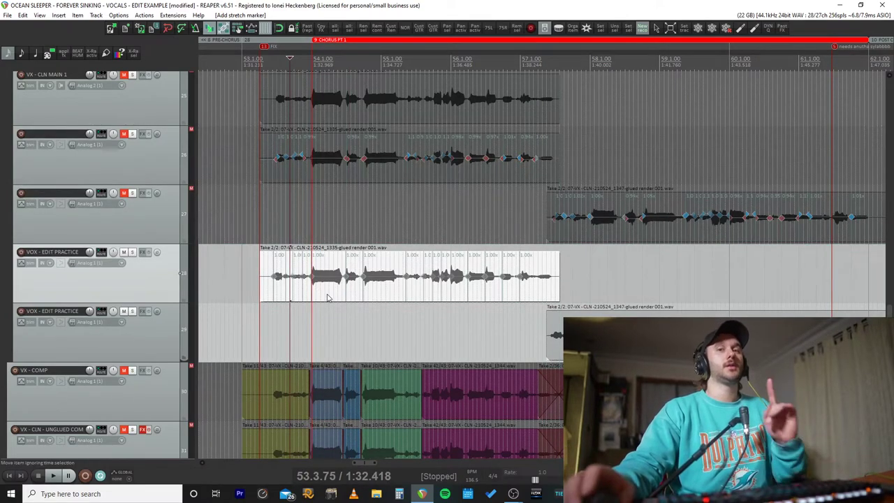
left_click(308, 286)
scroll(309, 286, "up", 7)
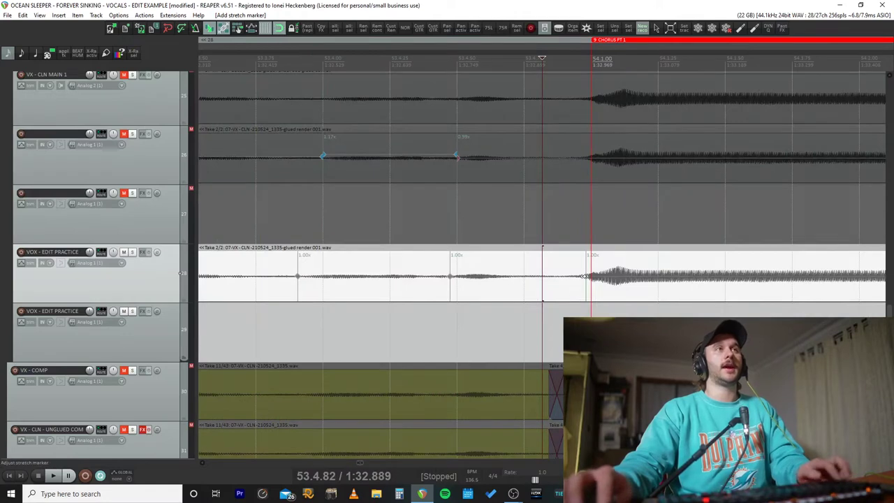
left_click_drag(585, 277, 592, 277)
left_click(451, 278)
key("ctrl+z")
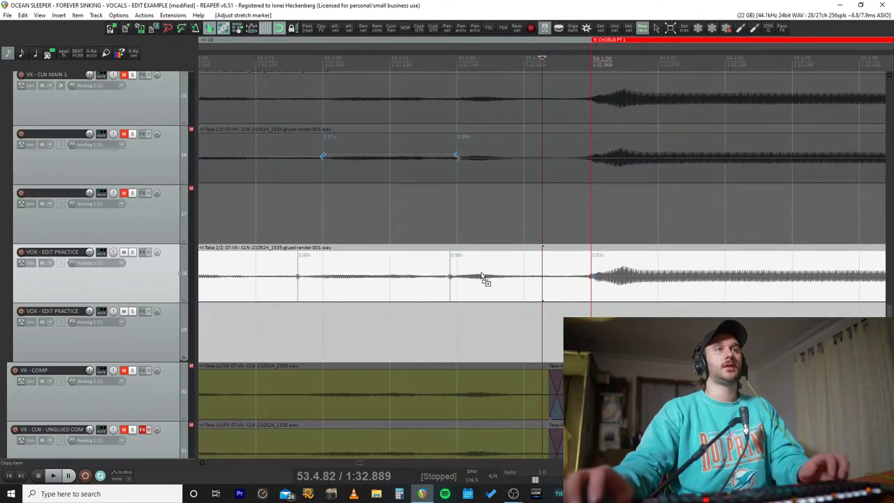
Step: Review the commands for stretch markers in selected items, including snapping to the grid, then leave without applying any
left_click(481, 285)
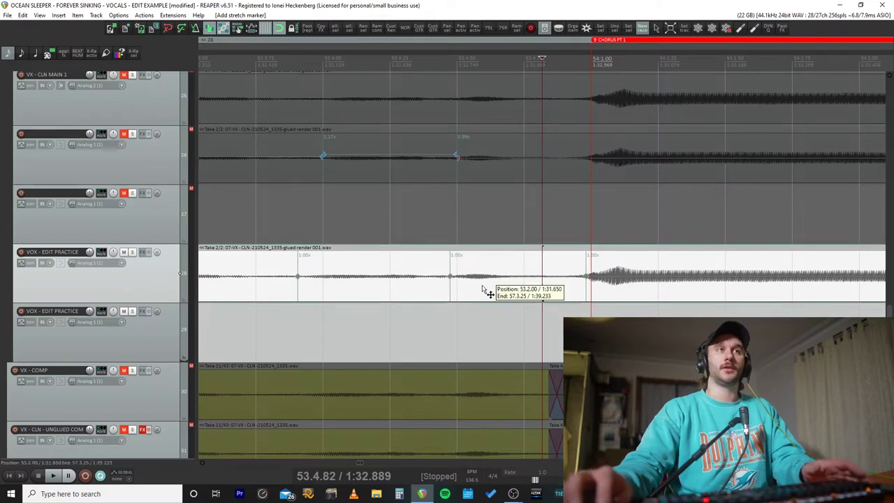
right_click(481, 284)
left_click(411, 294)
scroll(414, 295, "down", 2)
scroll(414, 298, "down", 3)
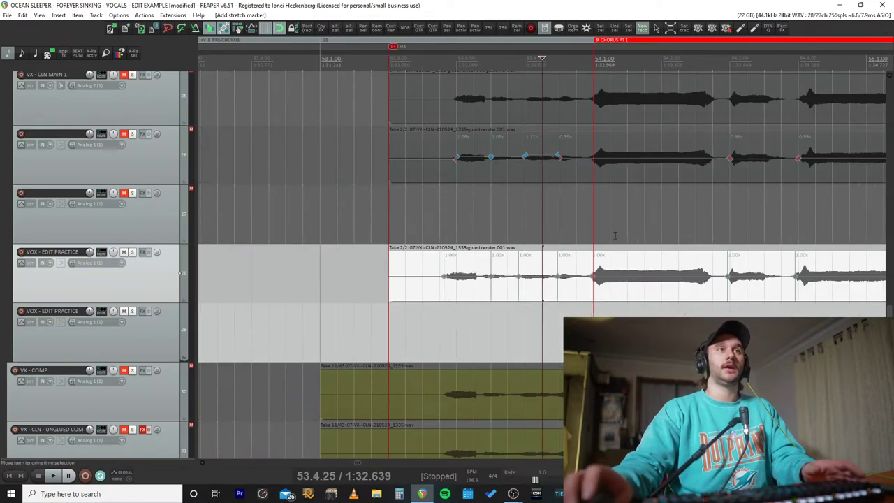
right_click(507, 289)
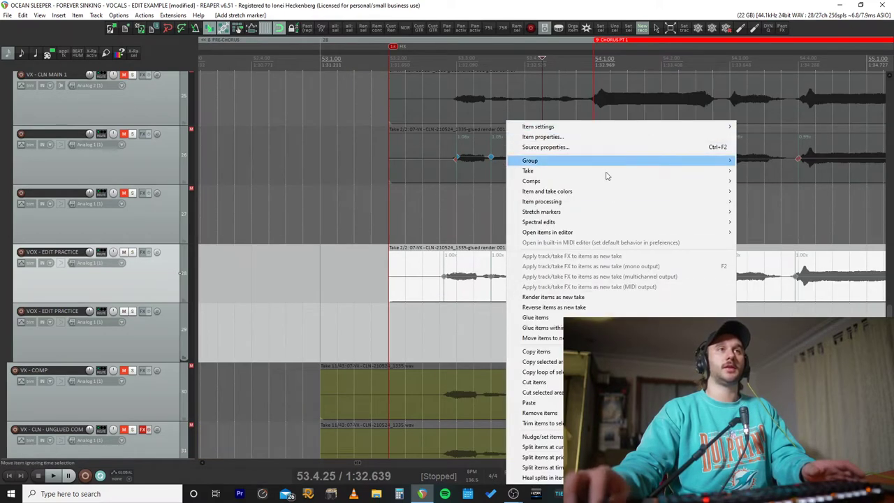
mouse_move(605, 212)
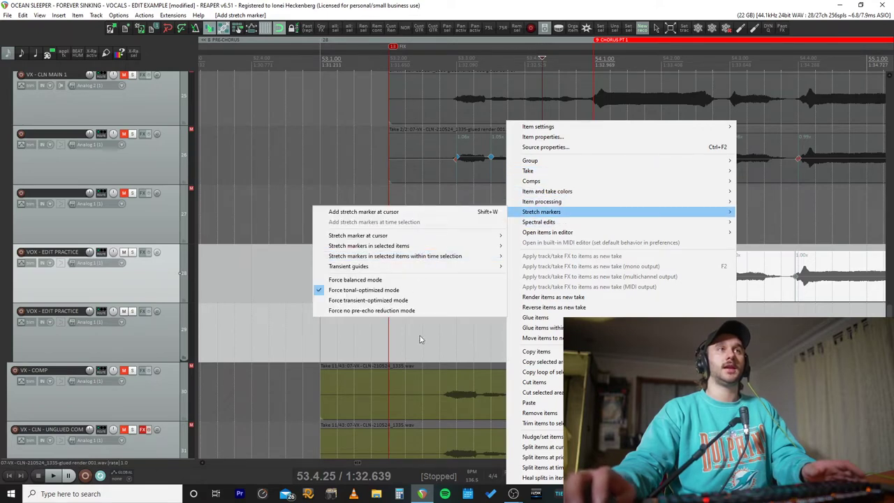
mouse_move(423, 245)
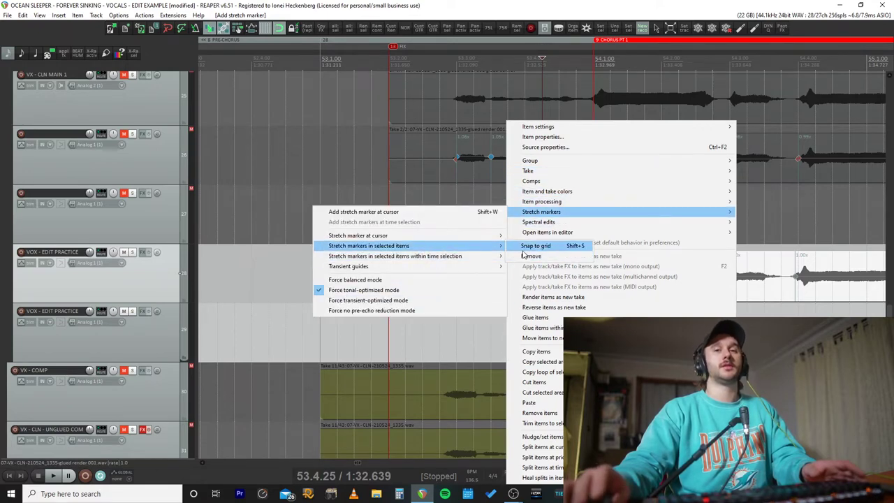
left_click(560, 3)
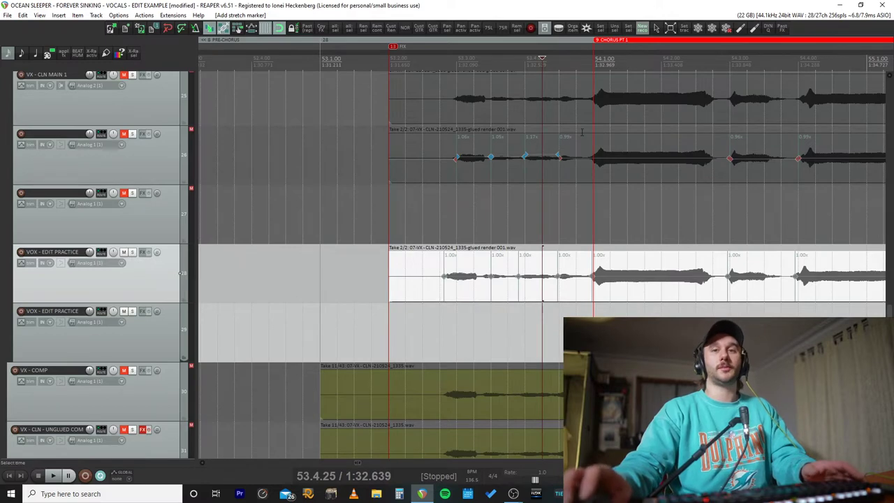
Step: Add an extra stretch marker at 53.3.75 on the practice vocal and snap all of the item's stretch markers to the grid
left_click(502, 283)
scroll(578, 294, "down", 3)
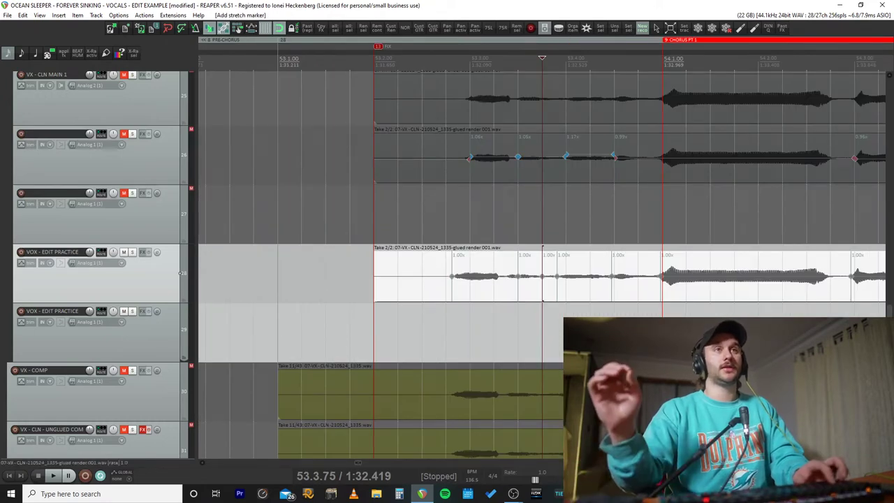
key("q")
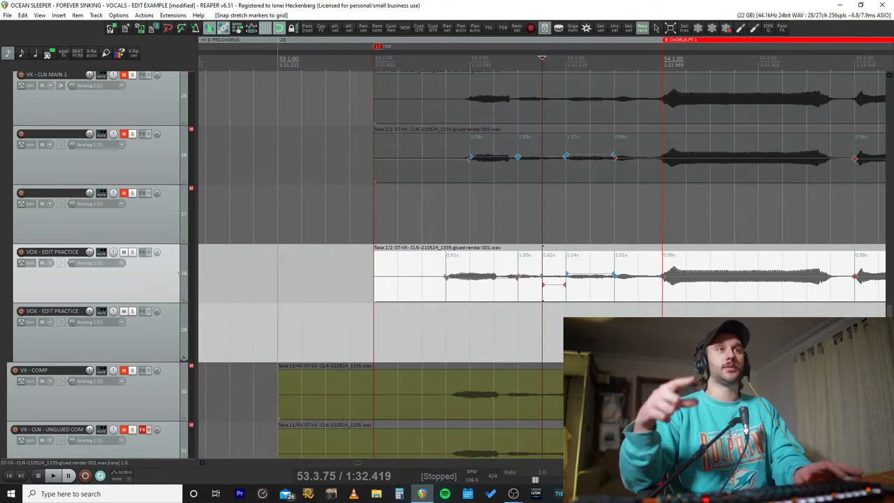
Step: Move the stretch marker at the first word's onset onto the 53.3.00 gridline
scroll(501, 289, "up", 2)
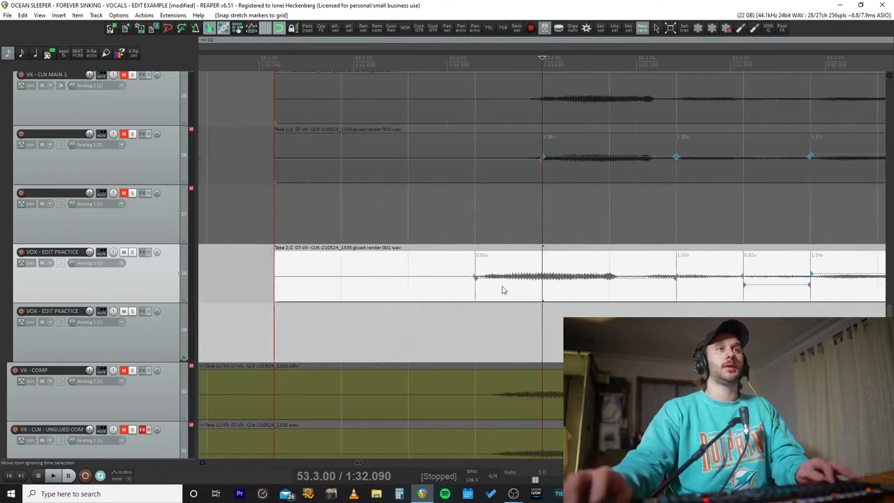
left_click_drag(475, 280, 545, 279)
left_click(677, 307)
scroll(674, 308, "down", 5)
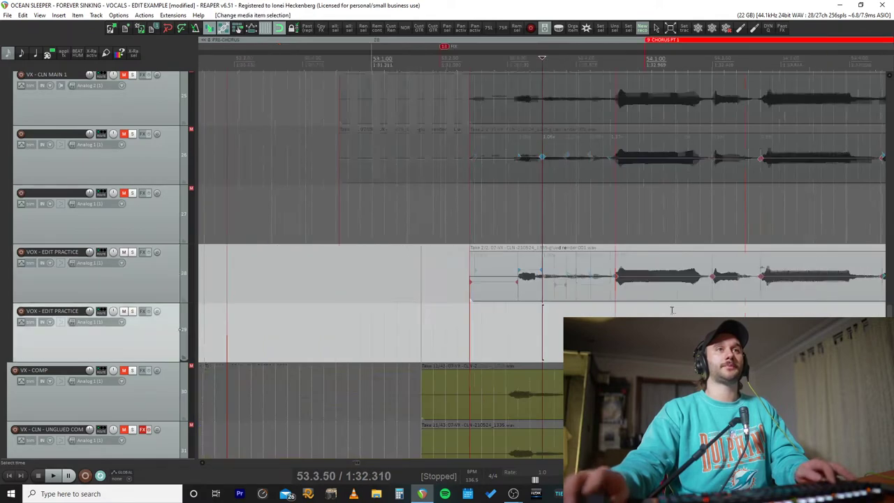
scroll(669, 309, "up", 4)
scroll(581, 288, "up", 1)
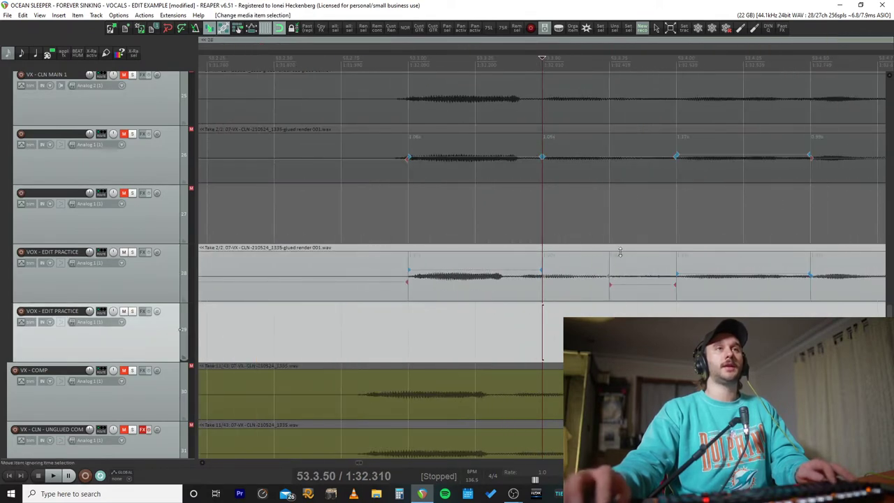
Step: Remove the practice vocal's stretch markers inside a time selection covering 53.3.50 to 53.3.75, and clear the time selection
left_click_drag(524, 260, 644, 263)
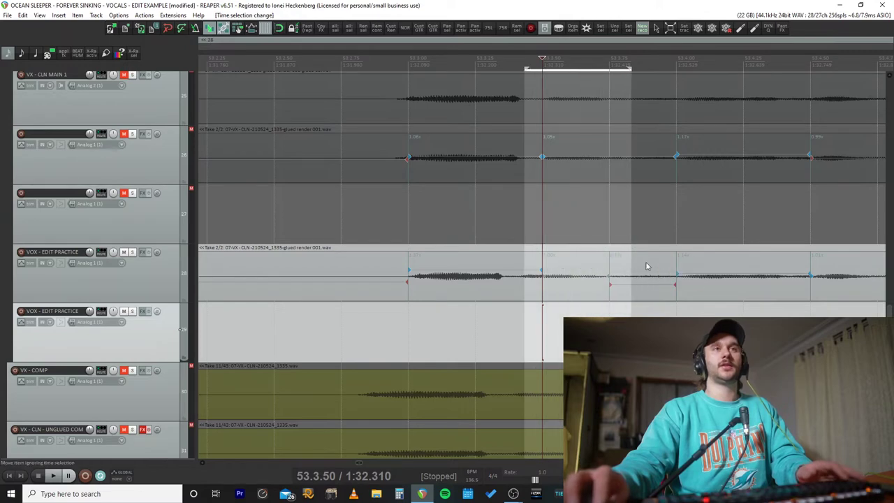
left_click(586, 290)
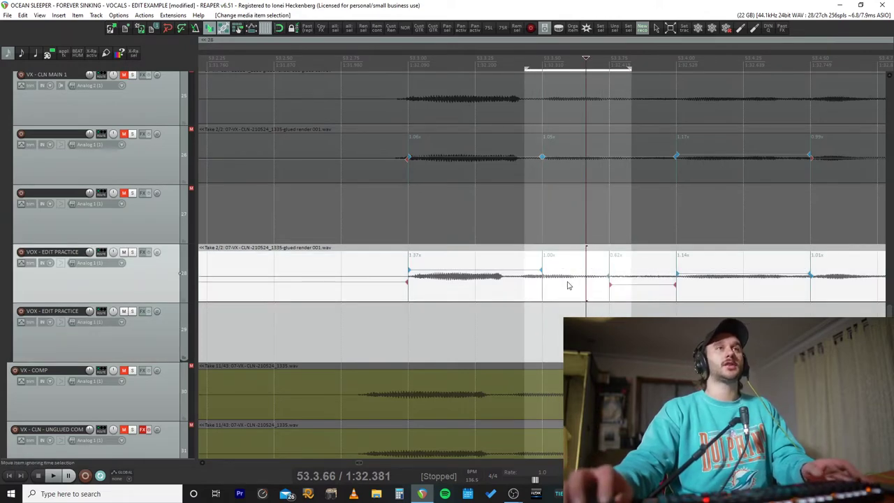
right_click(567, 123)
mouse_move(641, 218)
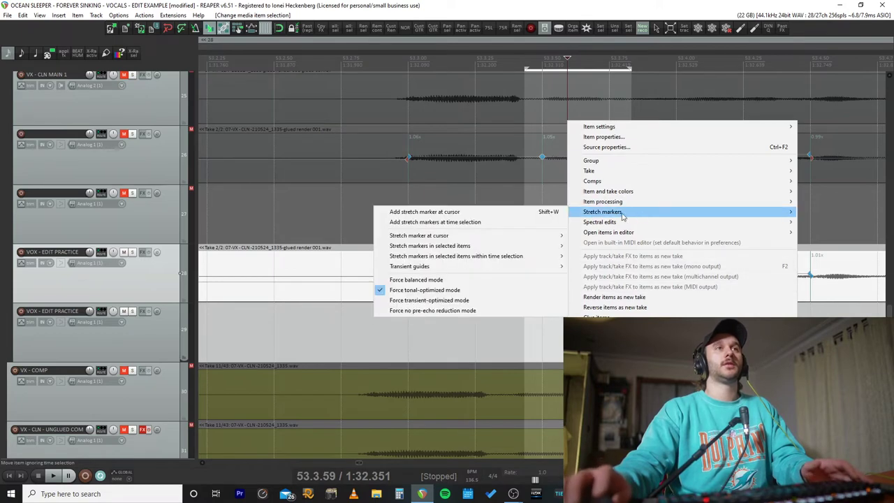
mouse_move(439, 259)
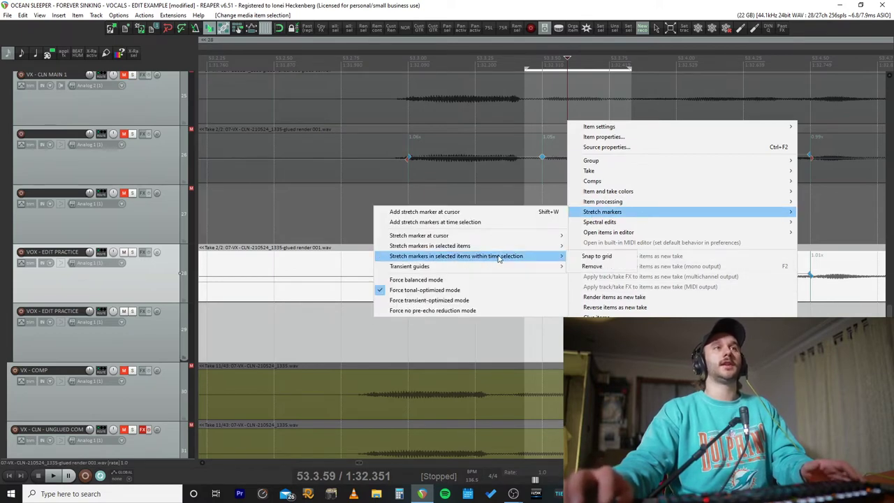
left_click(590, 266)
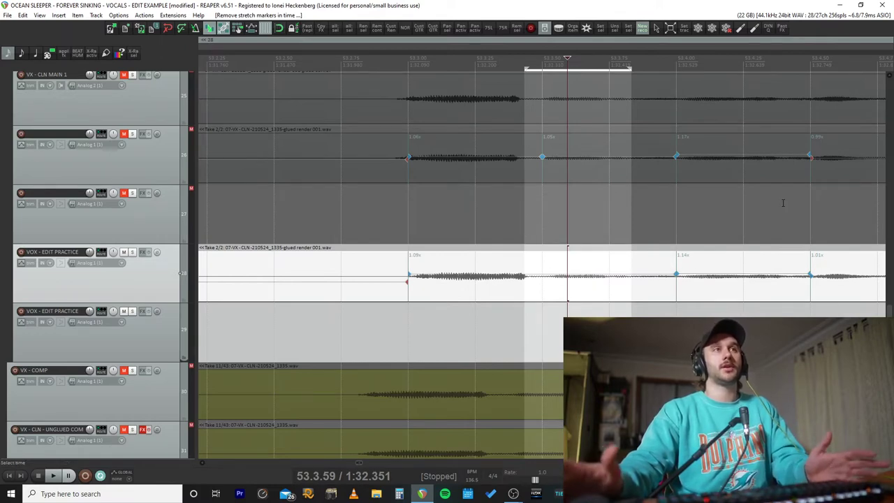
right_click(596, 58)
left_click(629, 66)
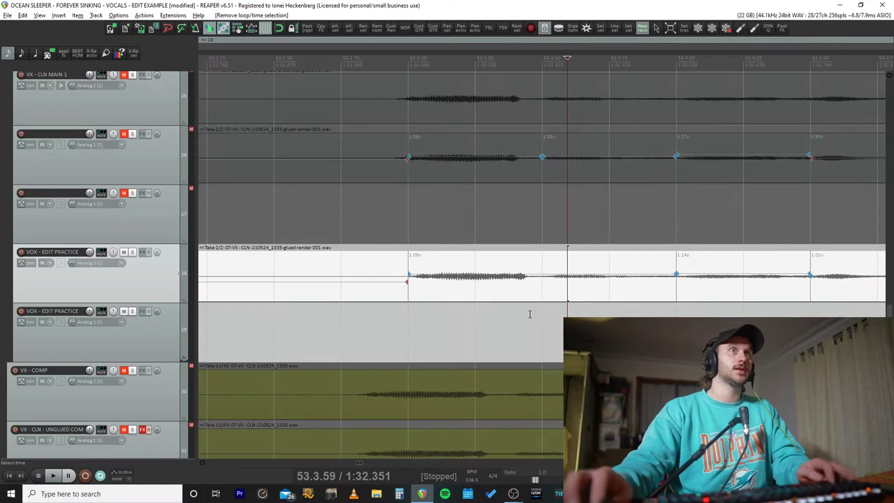
Step: Add a stretch marker at the second word's onset and align it to the 53.3.50 gridline
left_click(551, 283)
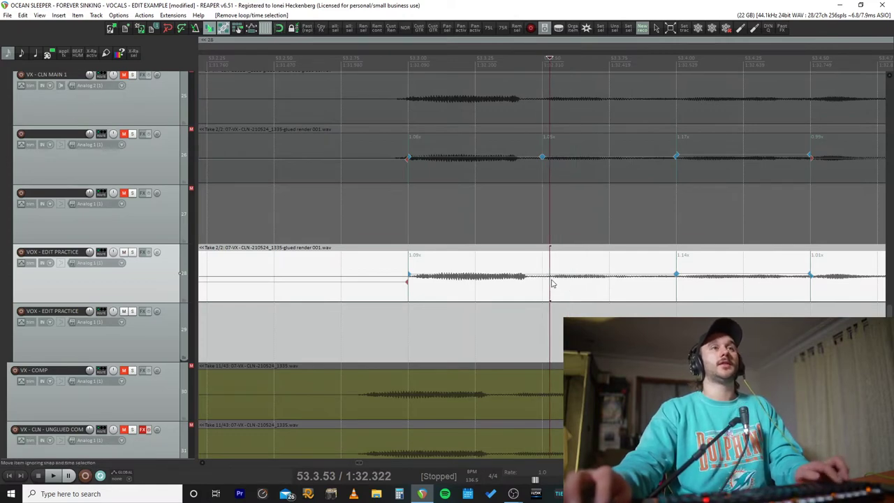
scroll(549, 286, "down", 3)
scroll(538, 292, "up", 3)
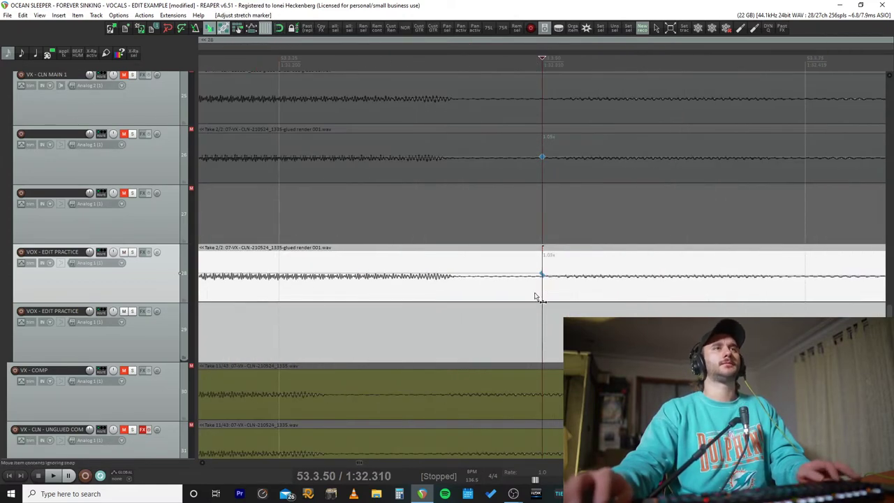
scroll(534, 293, "down", 2)
scroll(646, 293, "up", 2)
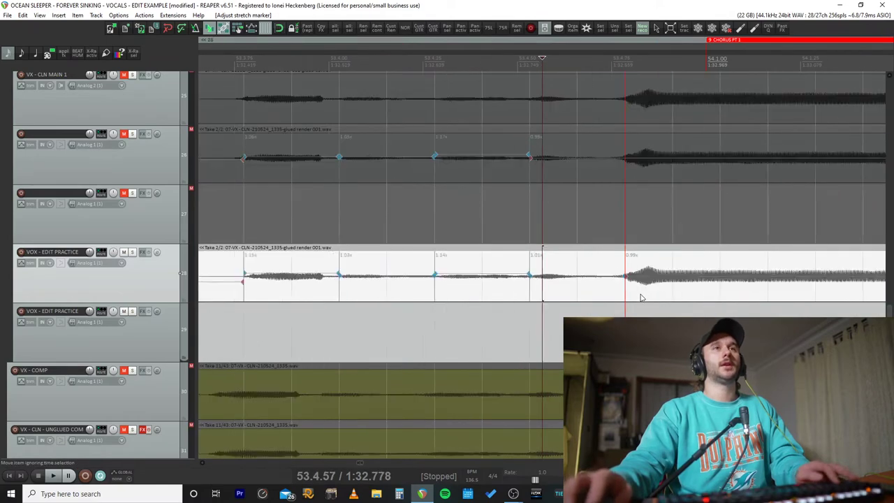
Step: Add the missing stretch marker at the word onset near 55.3 and align it to the 55.3.00 gridline
scroll(646, 295, "down", 4)
left_click(669, 296)
scroll(668, 293, "up", 4)
scroll(667, 292, "down", 2)
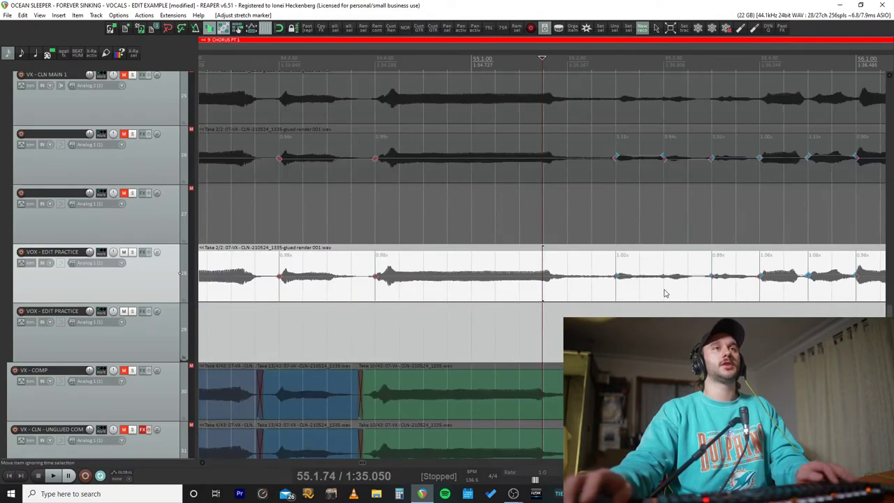
left_click(764, 283)
scroll(558, 286, "up", 3)
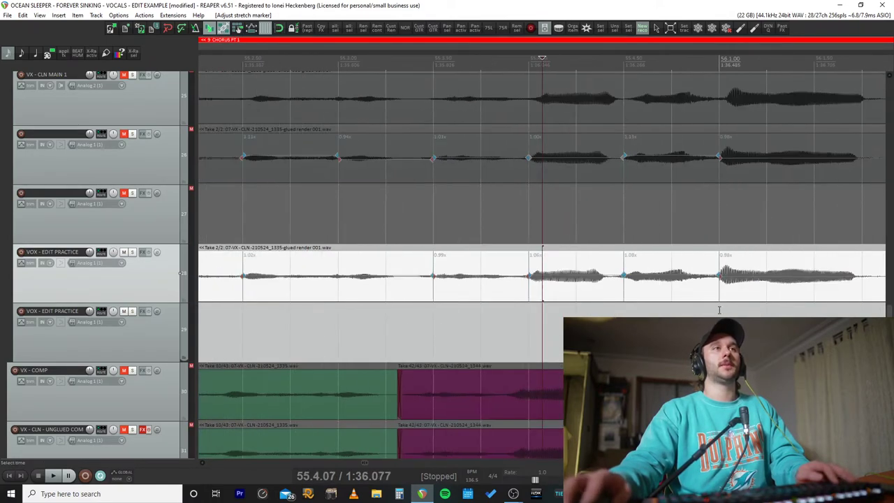
left_click(357, 288)
scroll(534, 285, "up", 3)
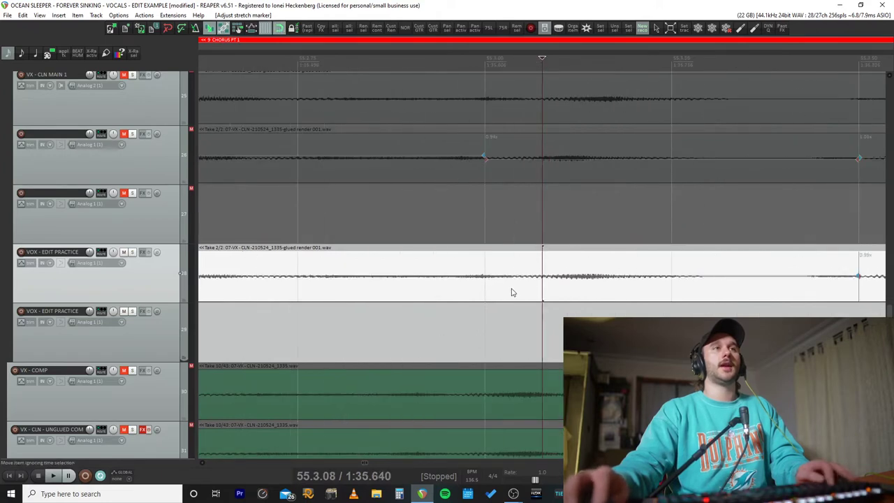
left_click(506, 283)
key("w")
left_click_drag(505, 276, 497, 277)
Step: Check the alignment of the practice vocal's remaining stretch markers from bar 55 to the end of the phrase in bar 57
scroll(498, 281, "down", 4)
left_click(585, 286)
scroll(585, 287, "up", 3)
scroll(604, 288, "down", 3)
left_click(644, 288)
scroll(643, 289, "up", 3)
scroll(643, 289, "down", 3)
left_click(606, 291)
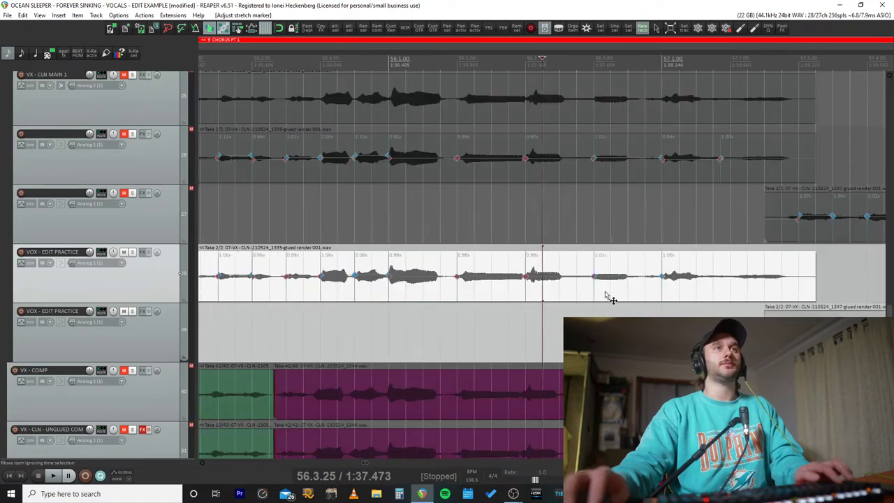
left_click(643, 296)
scroll(644, 296, "up", 2)
scroll(644, 296, "down", 2)
left_click(668, 289)
scroll(669, 289, "up", 4)
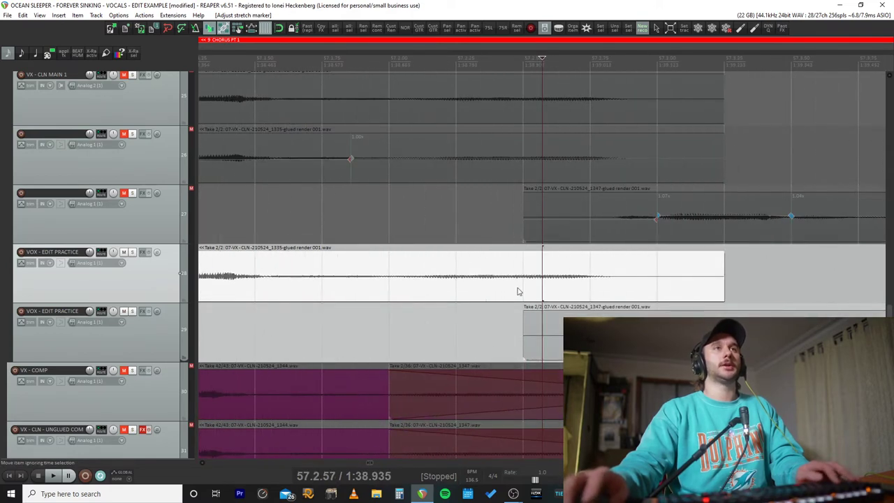
Step: Add a stretch marker at the tail of the practice vocal's last word and shift it to 57.2.88
left_click(378, 287)
left_click(646, 286)
left_click(648, 282)
left_click(627, 283)
key("alt+s")
left_click(619, 286)
key("alt+s")
left_click(614, 278)
key("shift+w")
left_click_drag(614, 276, 617, 276)
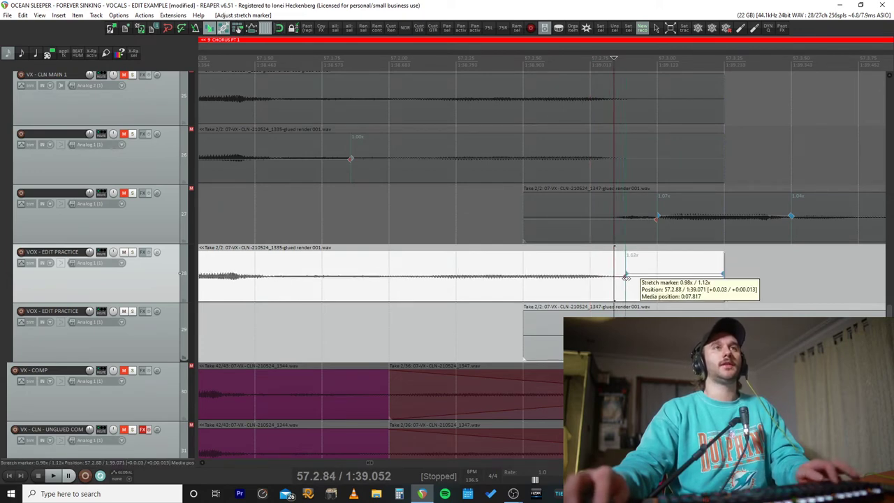
Step: Add a stretch marker just after 57.1.50, where the word fades out, and nudge it slightly later
left_click(412, 283)
scroll(413, 283, "down", 4)
left_click(513, 291)
scroll(478, 276, "up", 6)
left_click(473, 279)
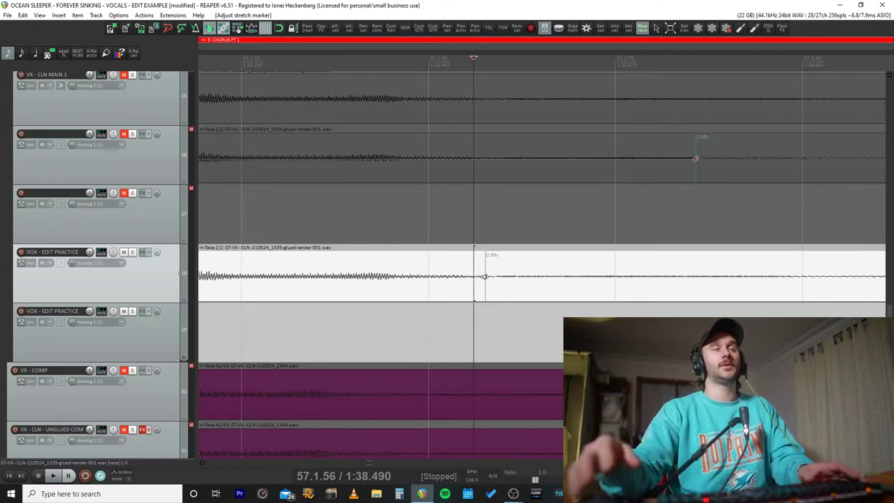
Step: Play back the soloed practice vocal from 53.2.68 into bar 57 to hear the timing edits
scroll(523, 283, "down", 5)
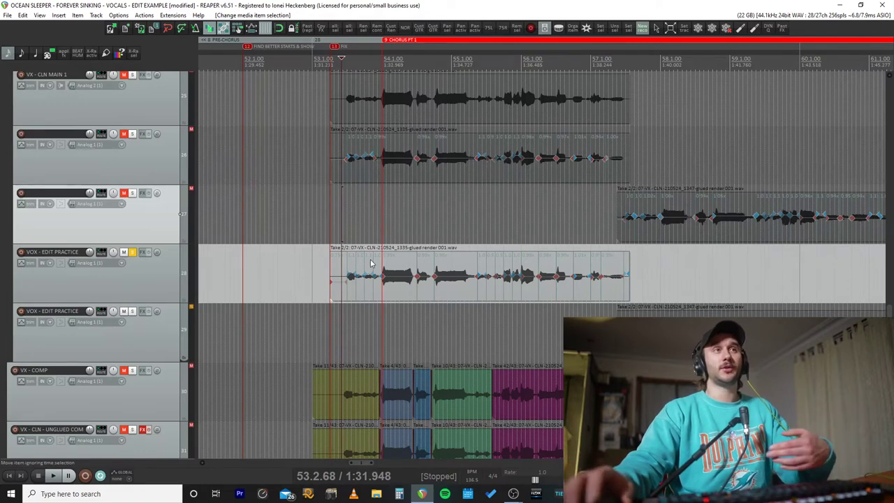
key("space")
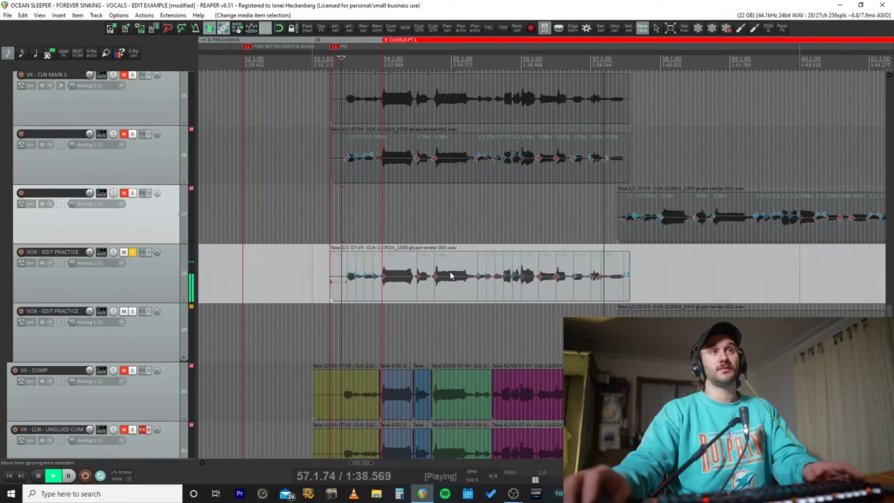
key("space")
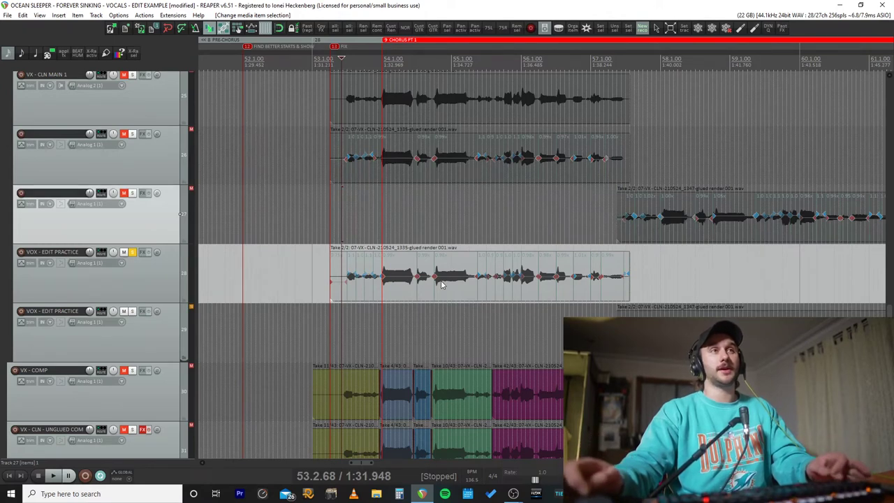
Step: Set the practice vocal item's stretch marker mode to Tonal-optimized in its media item properties
double_click(439, 294)
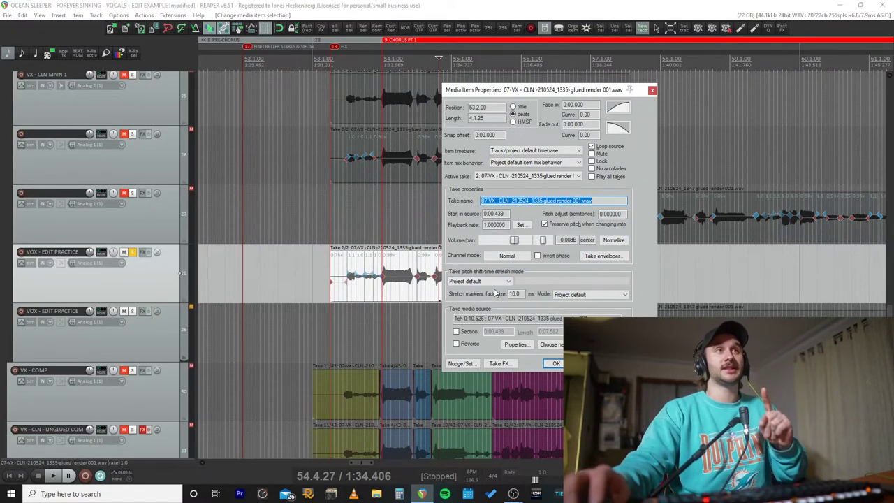
left_click(496, 282)
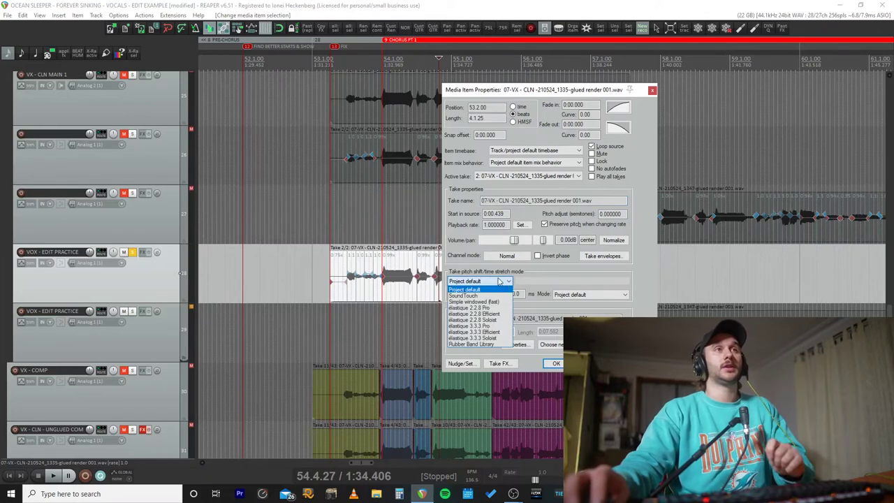
left_click(499, 280)
left_click(590, 294)
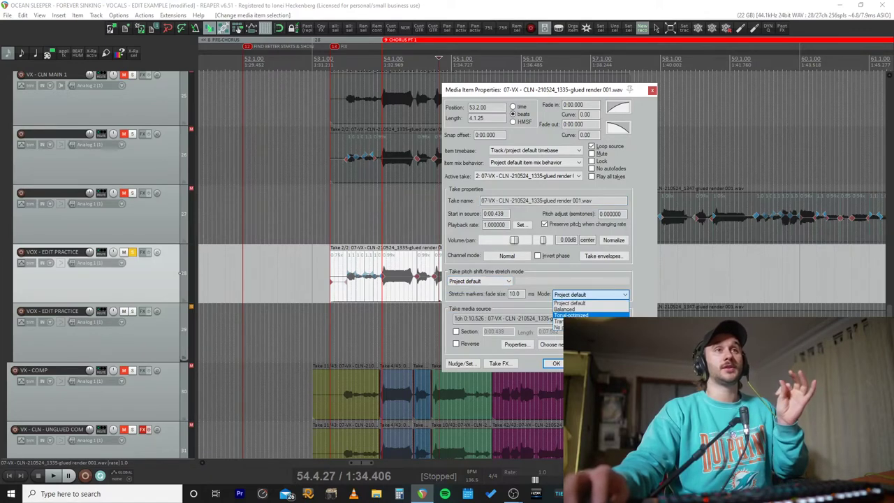
left_click(571, 315)
Step: Set the practice vocal item's pitch shift mode to élastique 3.3.3 Soloist, Monophonic, with a 15.0 ms stretch marker fade size, and apply it
left_click(479, 281)
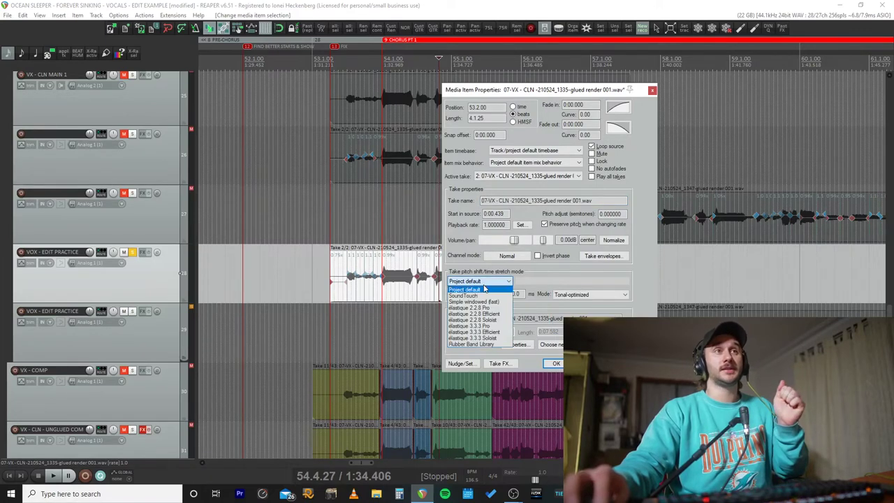
left_click(486, 338)
left_click(510, 293)
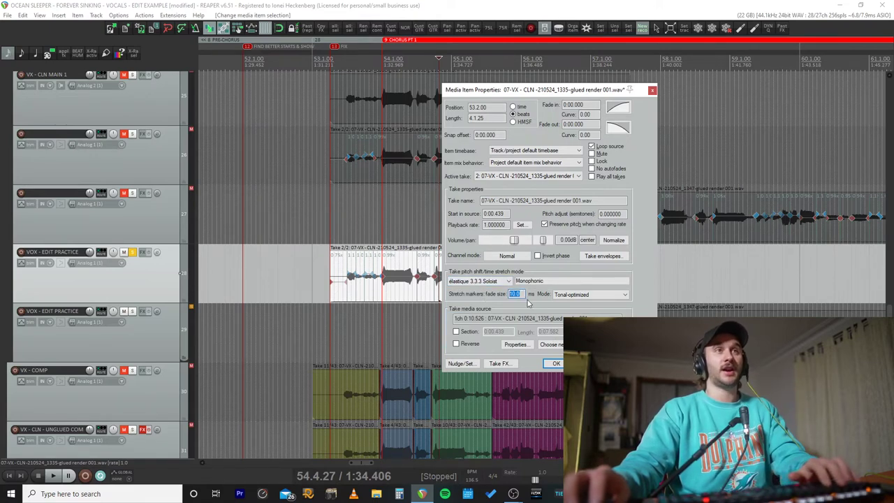
type("15.0")
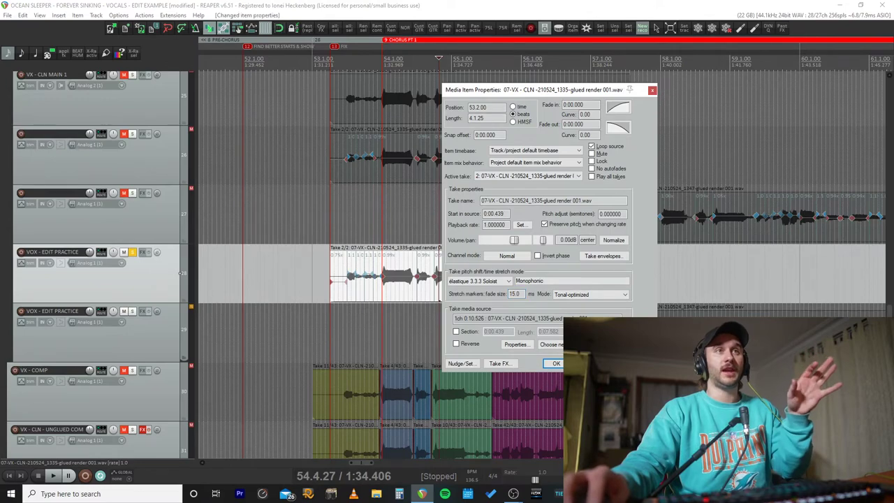
key("Return")
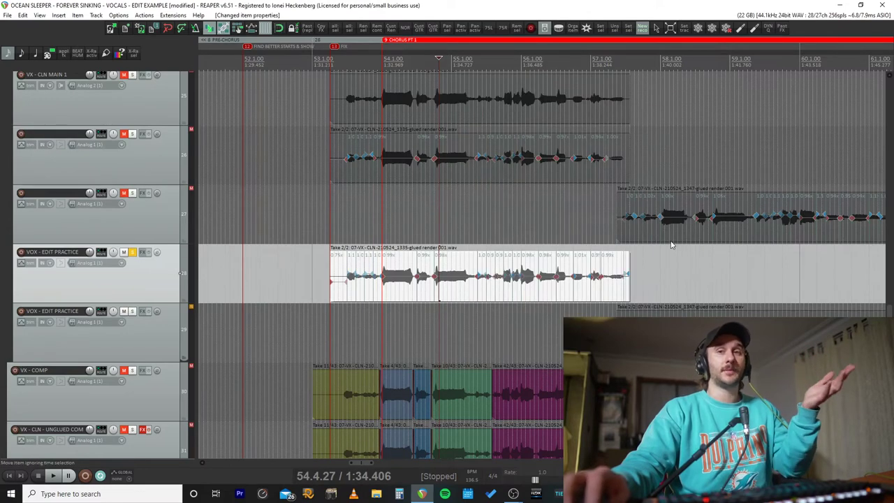
Step: Compare the stretch settings in the practice item's properties with those of the already edited vocal item on track 27
double_click(668, 240)
key("Escape")
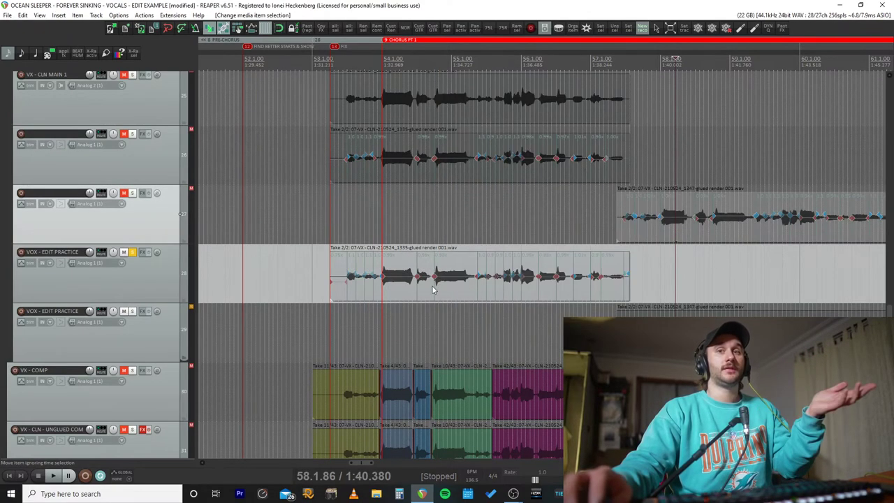
double_click(436, 298)
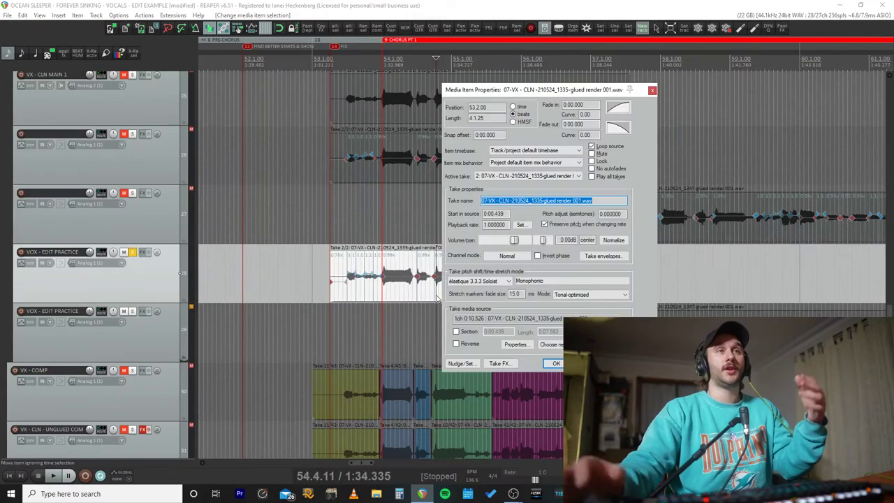
key("Escape")
double_click(642, 229)
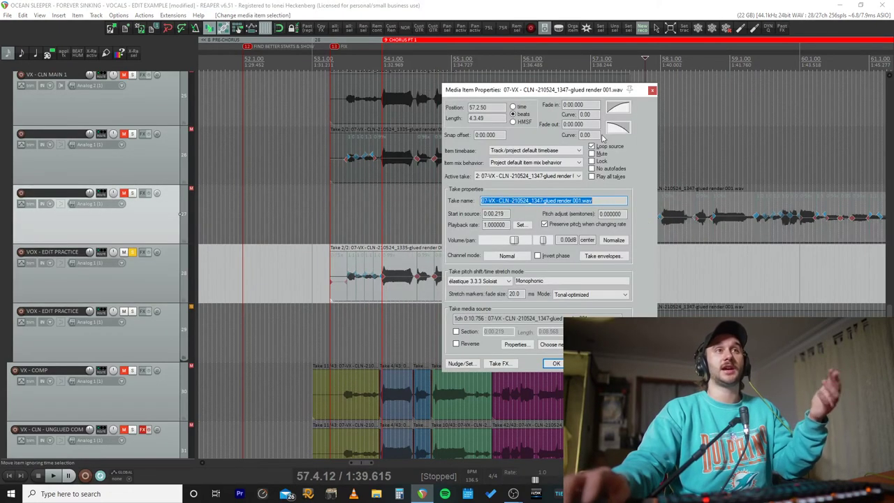
left_click(651, 89)
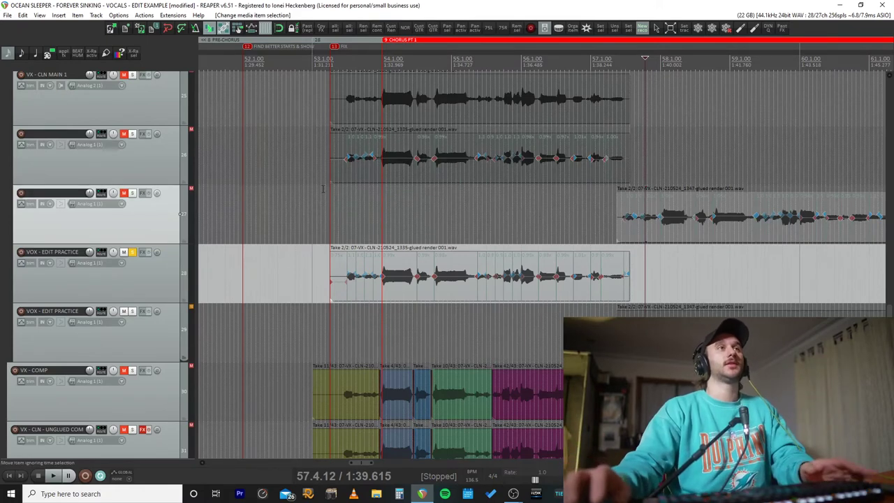
Step: Play back the soloed practice vocal from 53.2.12 into bar 54 to hear the new stretch settings
left_click(333, 213)
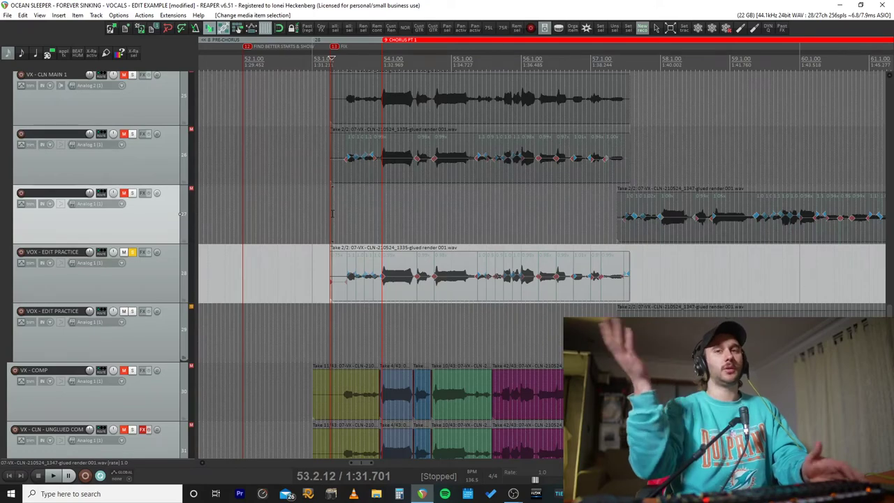
key("space")
scroll(398, 303, "up", 5)
scroll(398, 302, "down", 5)
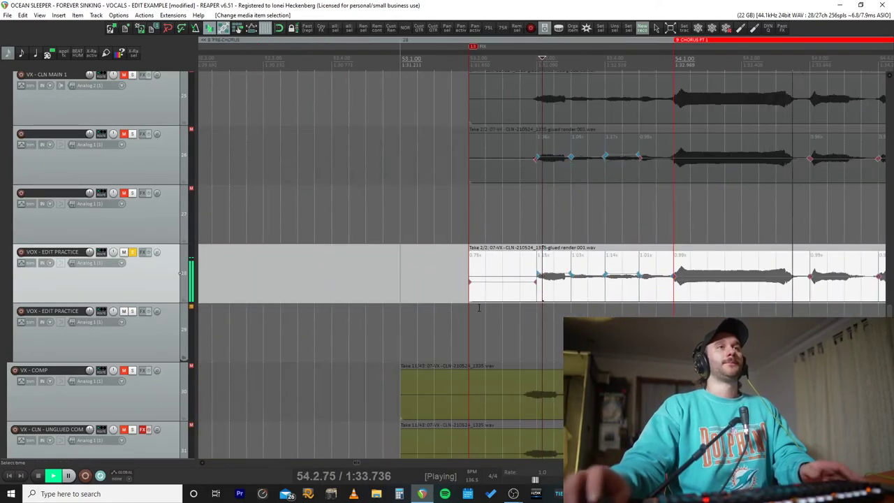
right_click(520, 308)
left_click(484, 304)
scroll(484, 302, "down", 5)
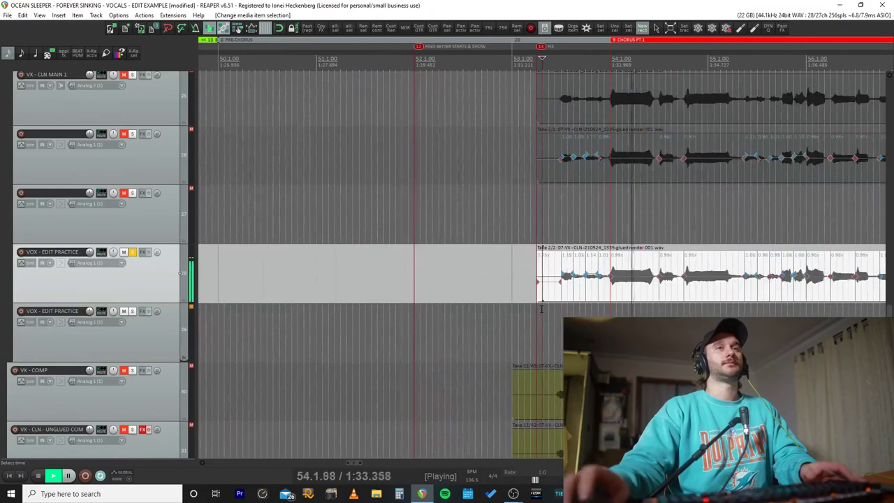
key("space")
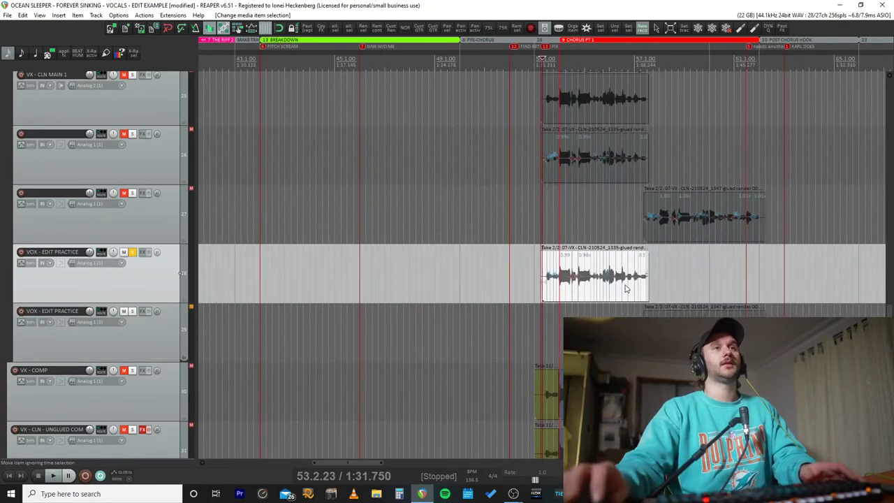
Step: Show the take volume envelope on the practice vocal item
scroll(627, 288, "up", 8)
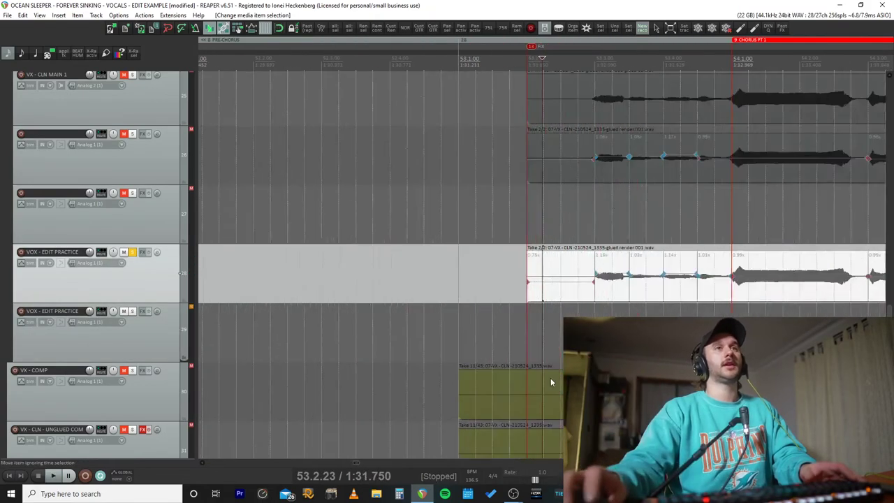
right_click(568, 283)
left_click(541, 252)
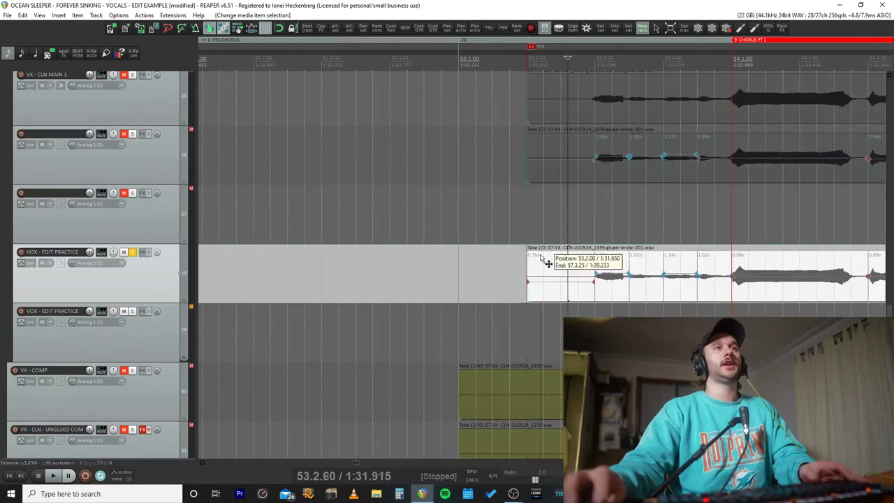
right_click(566, 261)
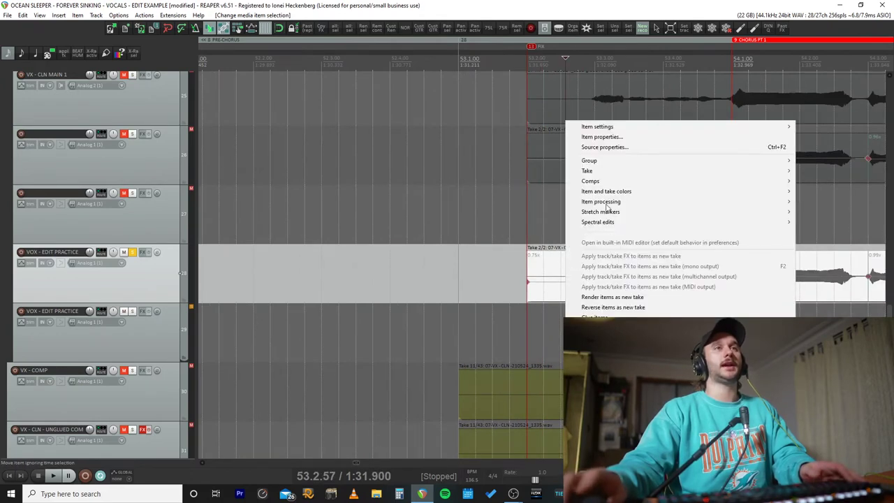
mouse_move(586, 171)
left_click(442, 275)
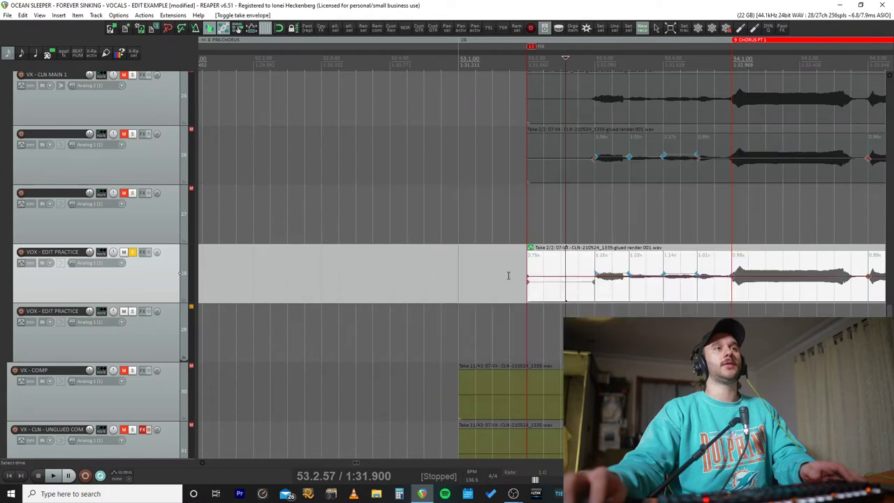
Step: Add two volume envelope points just before 53.3.00 and pull the section before them down to silence the item's start
scroll(595, 275, "up", 2)
left_click(684, 279, "shift")
left_click(702, 279, "shift")
left_click_drag(638, 278, 638, 301)
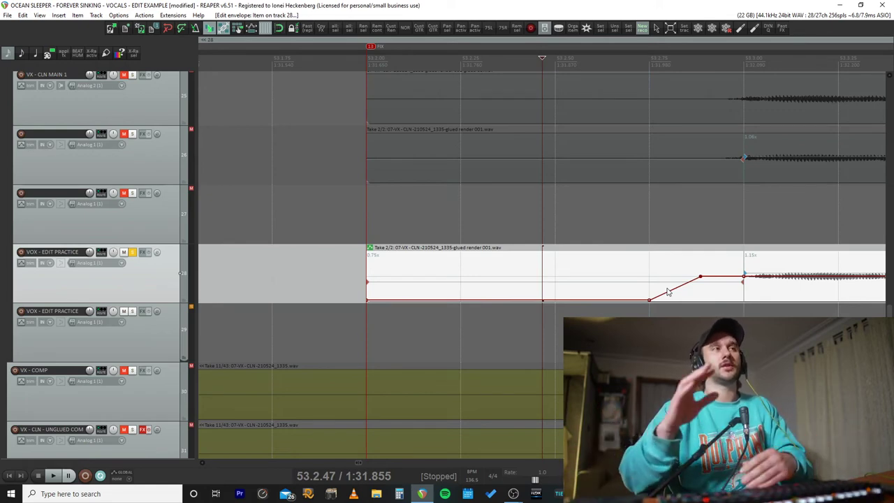
Step: Play back the start of the practice vocal from 53.2.47 to check the volume envelope
key("space")
scroll(667, 292, "down", 10)
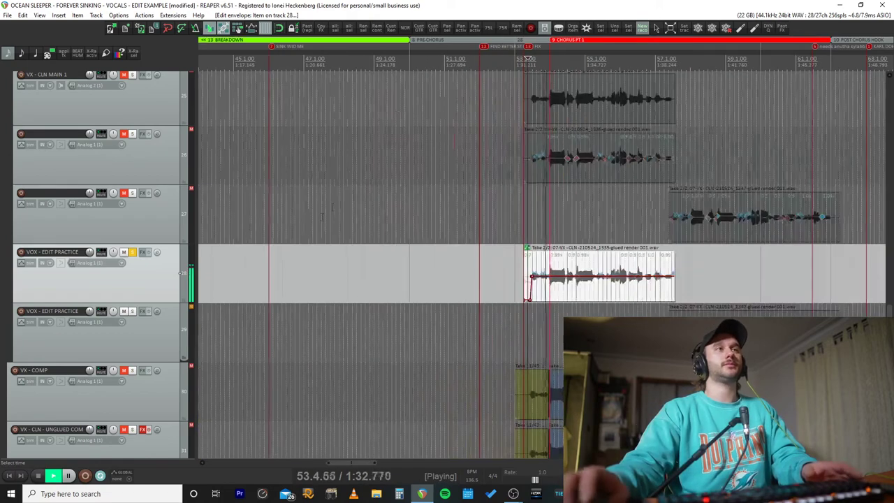
key("space")
Step: Unsolo the practice vocal and mute both VOX - EDIT PRACTICE tracks
left_click(133, 252)
left_click(125, 252)
left_click(125, 311)
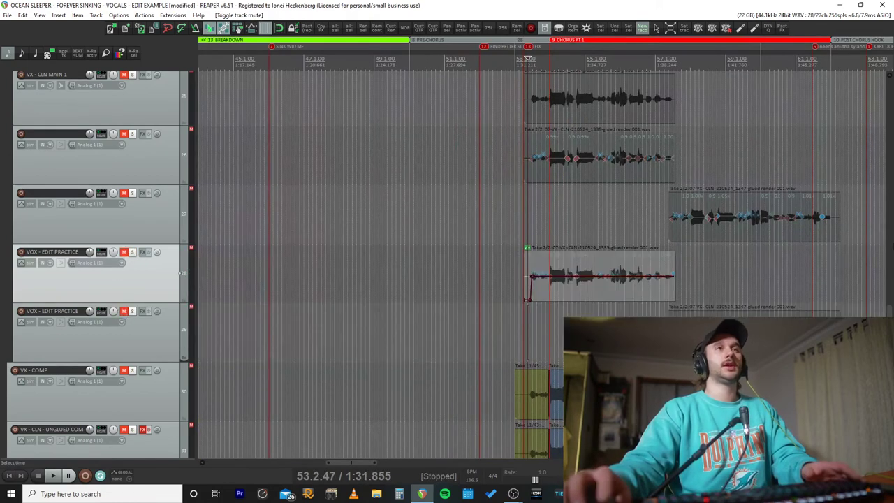
Step: Unmute the VX - CLN MAIN 1 and VX - CLN MAIN tracks
scroll(2, 248, "up", 5)
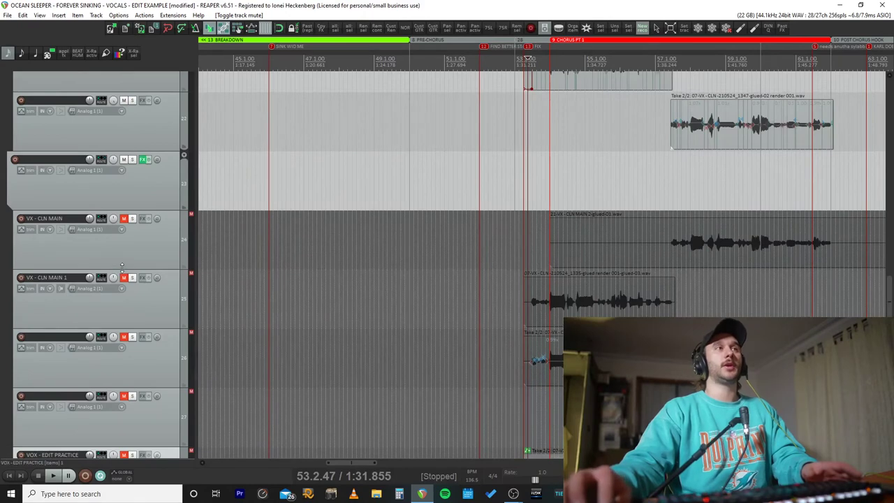
left_click(123, 277)
left_click(125, 219)
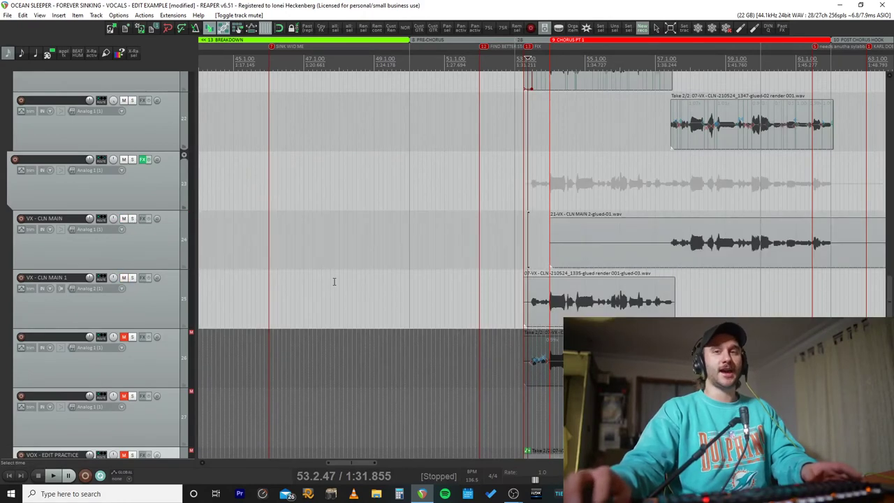
Step: Play back the full vocal stack from 53.1.95 into bar 57 to hear the edited leads together with the doubles and harmonies
scroll(541, 239, "up", 5)
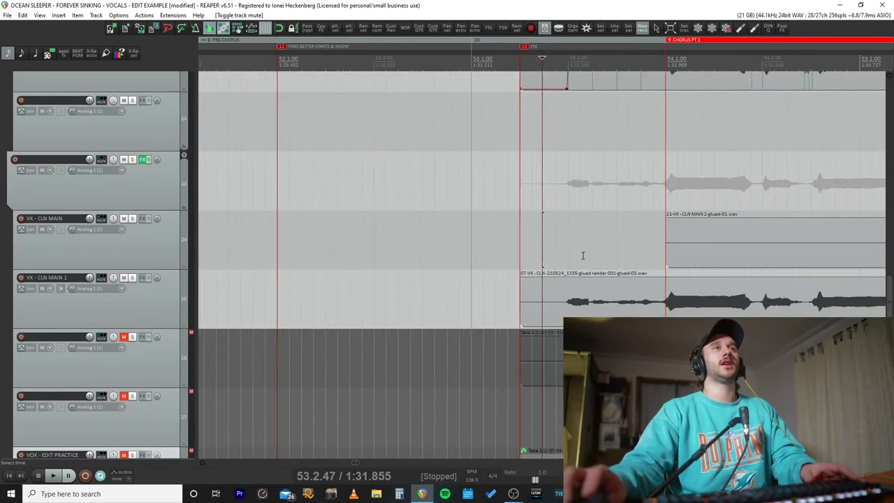
left_click(528, 153)
left_click(518, 148)
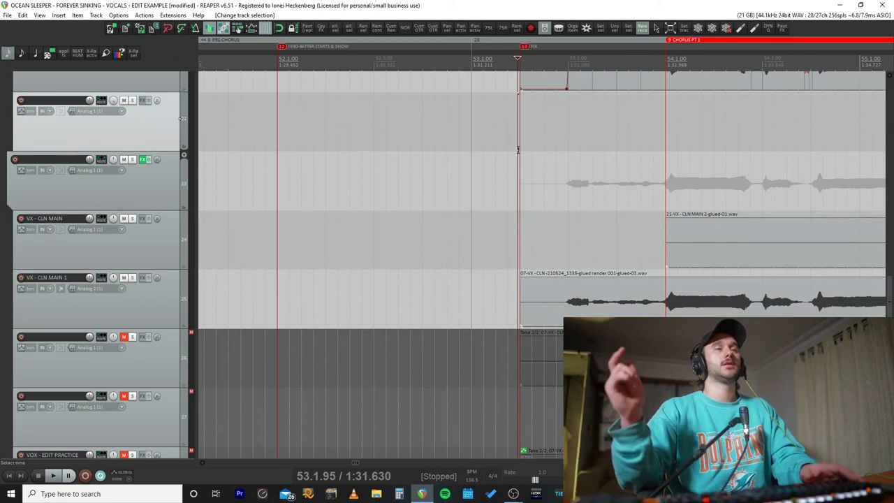
key("space")
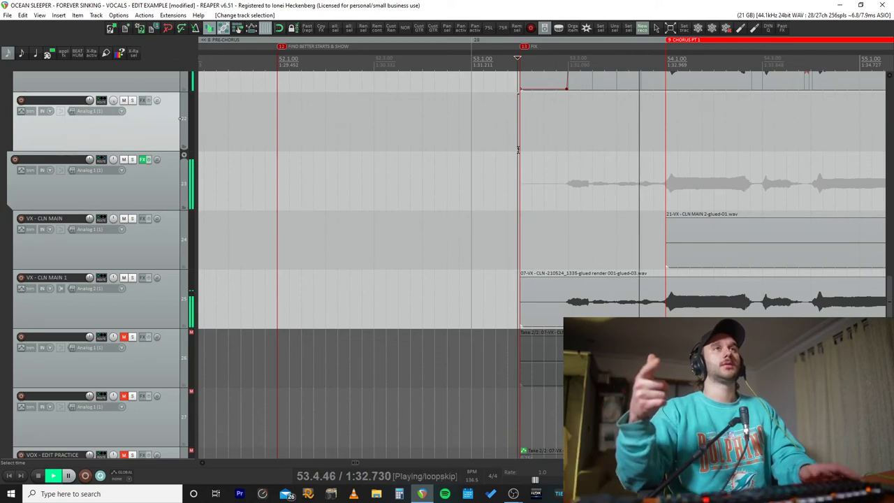
scroll(703, 212, "down", 5)
left_click(535, 258)
scroll(534, 257, "up", 5)
scroll(536, 257, "up", 1)
scroll(536, 257, "up", 8)
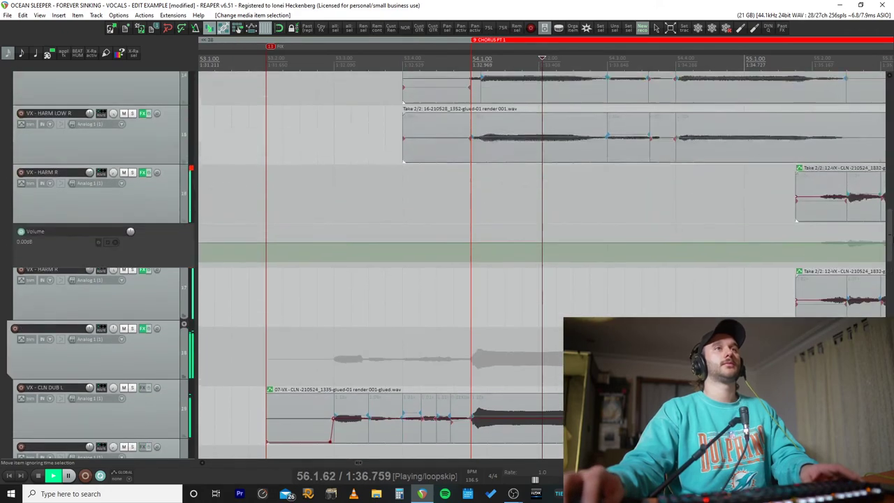
mouse_move(889, 240)
left_mouse_down()
mouse_move(888, 194)
mouse_move(889, 225)
left_mouse_up()
scroll(684, 276, "down", 4)
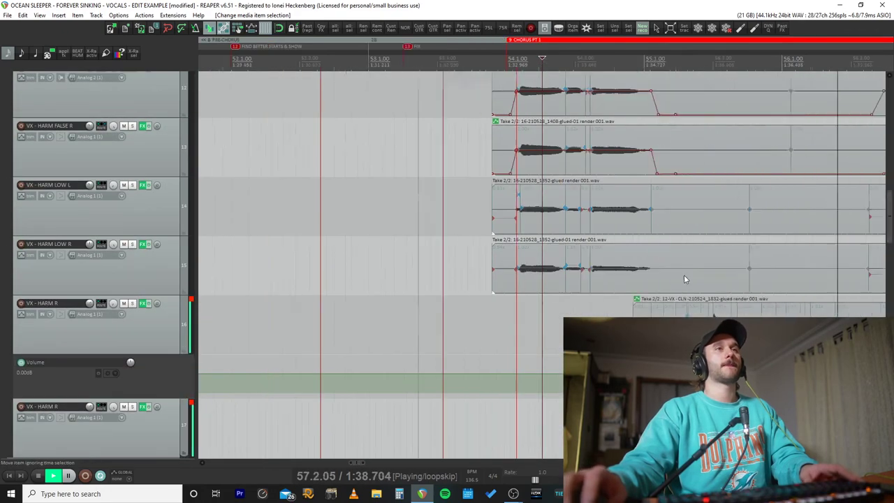
scroll(683, 279, "down", 1)
key("space")
Step: Examine the stretch markers and envelope fades on the VX - HARM LOW and HARM FALSE items around 54.1.00
left_click(538, 283)
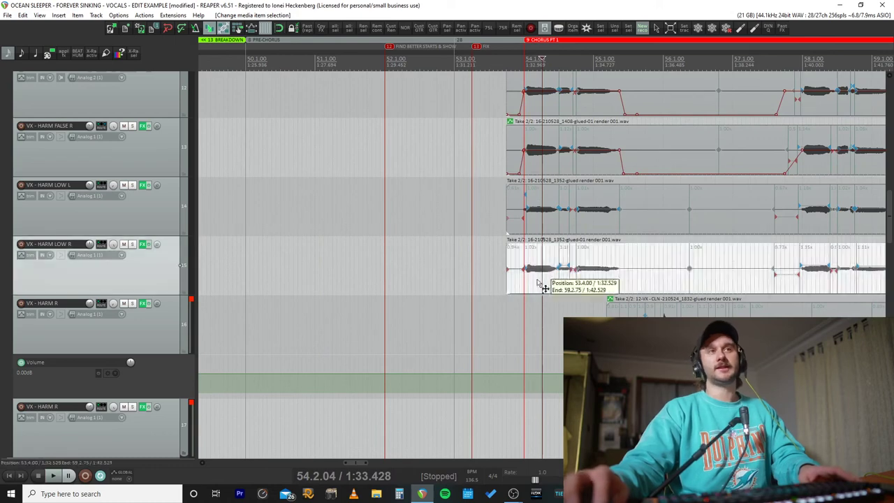
scroll(537, 282, "up", 6)
left_click(444, 274)
scroll(444, 275, "up", 5)
scroll(533, 234, "down", 4)
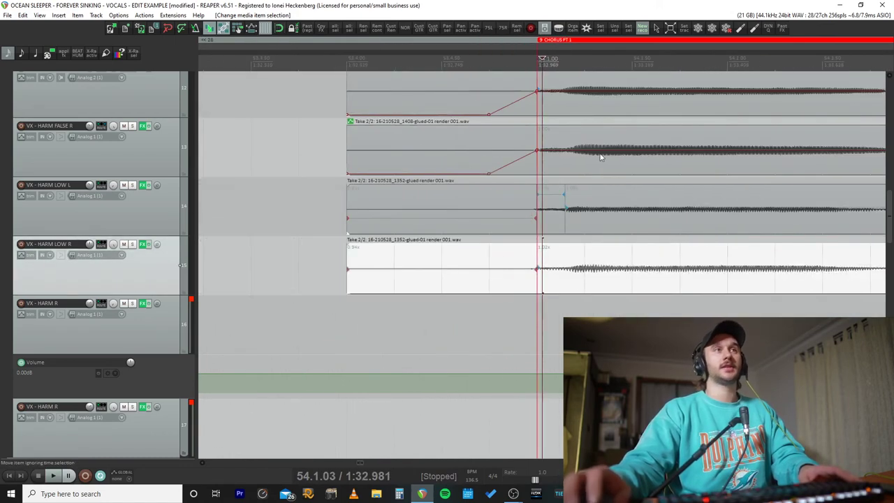
left_click(458, 209)
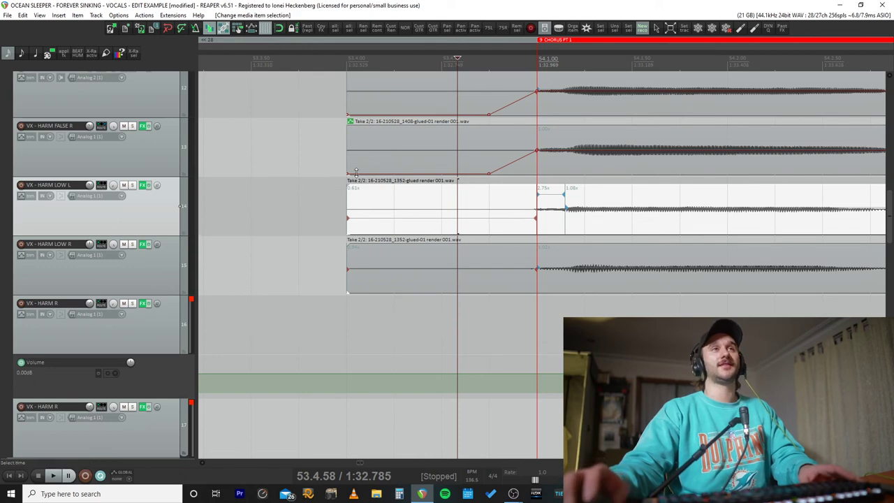
scroll(347, 242, "down", 3)
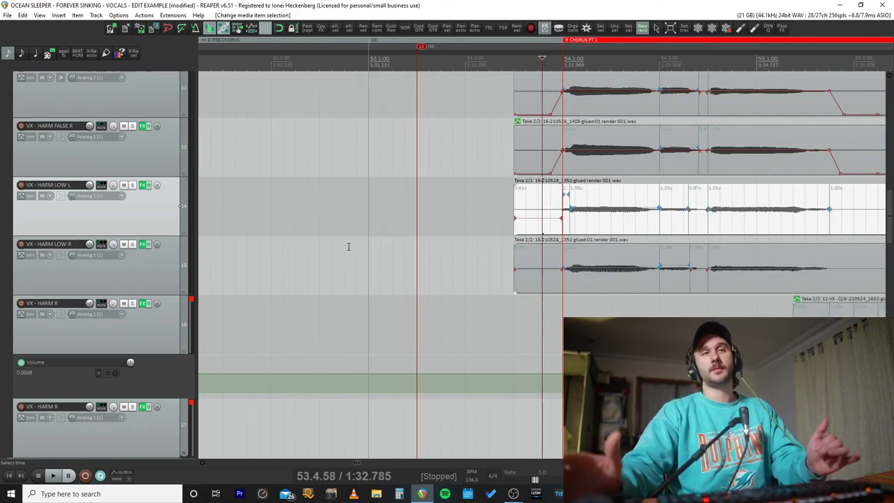
scroll(349, 240, "down", 5)
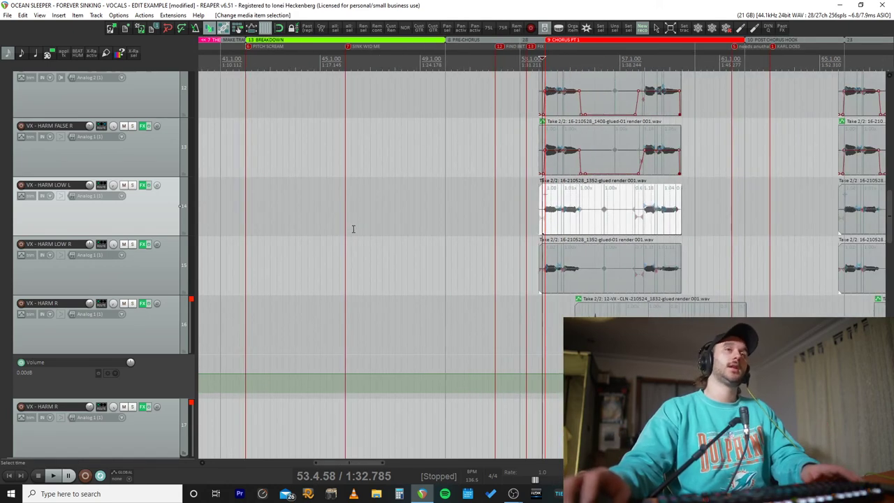